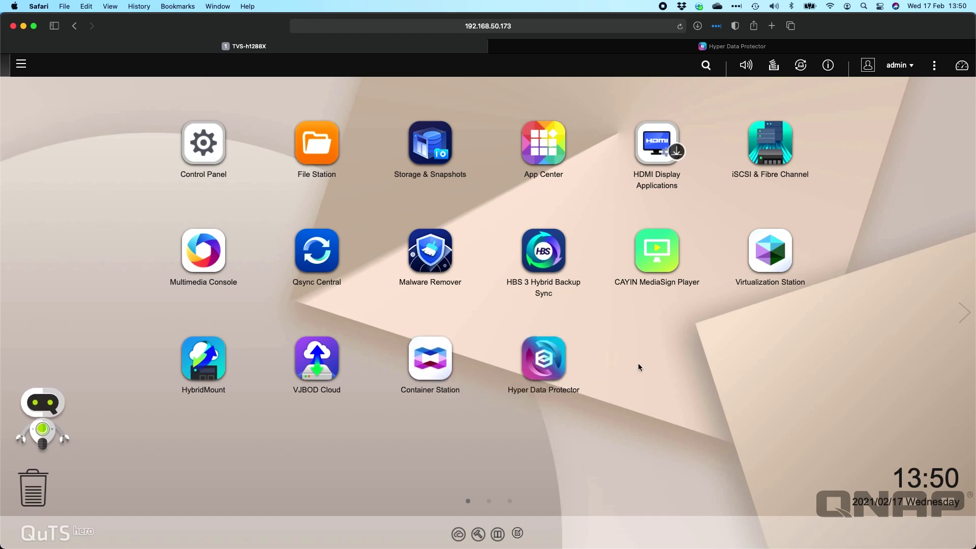
Open the App Center from the QuTS hero desktop
left_click(558, 159)
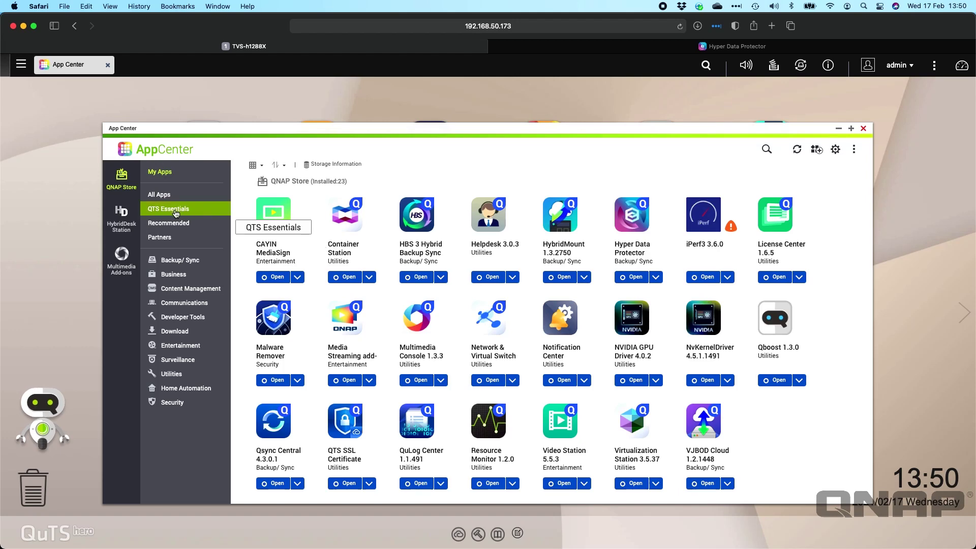
Browse the QTS Essentials apps, then close the App Center
left_click(176, 214)
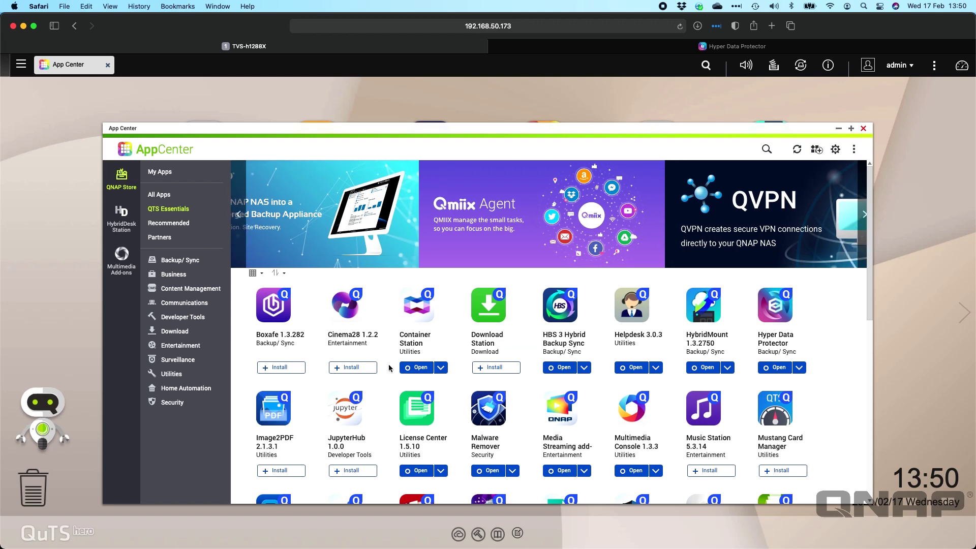
left_click(863, 128)
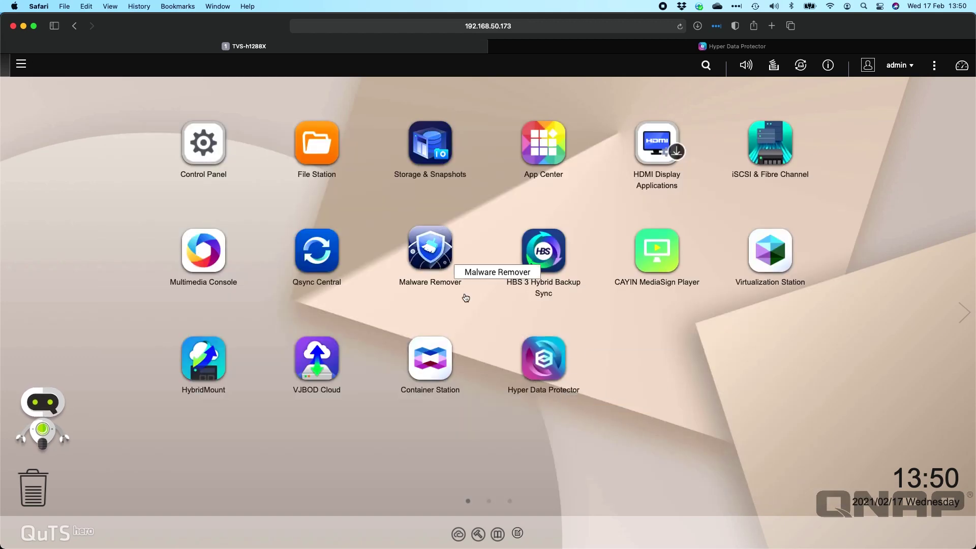
Review Storage Pool 2's shared folders Backup, Data and HDP in Storage & Snapshots, then close it
left_click(437, 162)
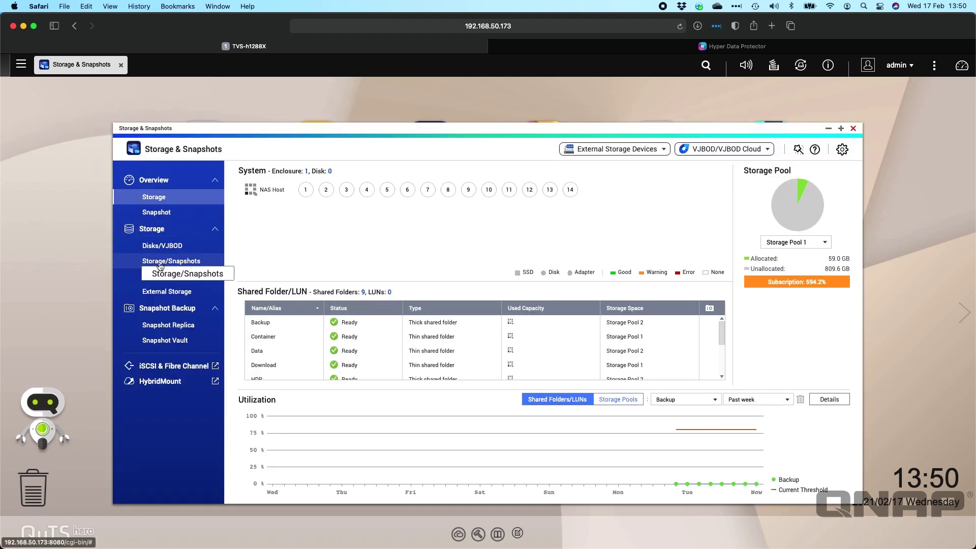
left_click(169, 260)
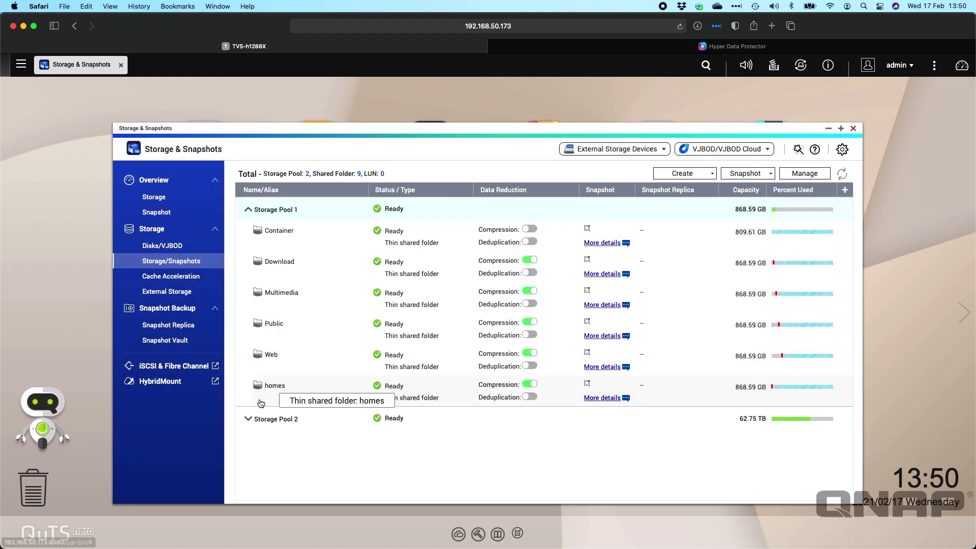
left_click(247, 420)
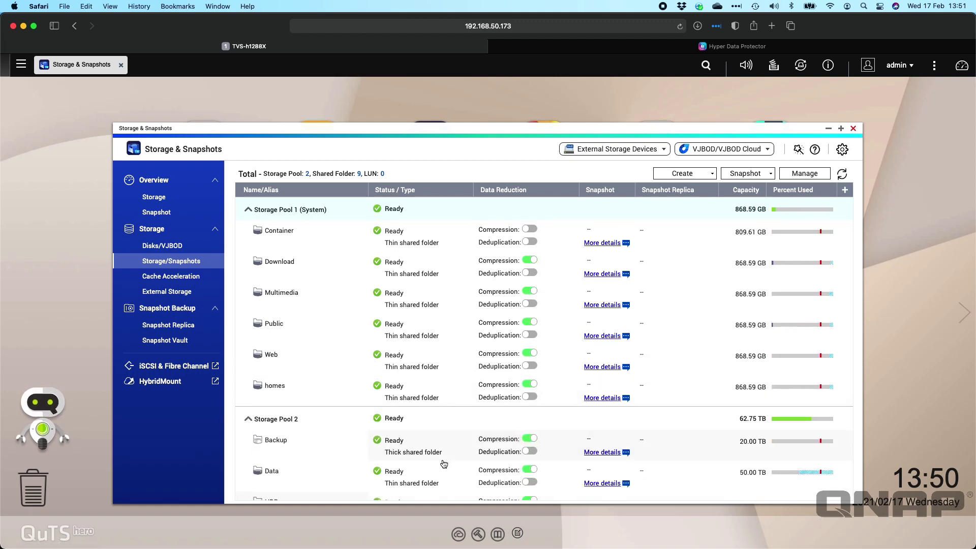
scroll(444, 463, "down", 1)
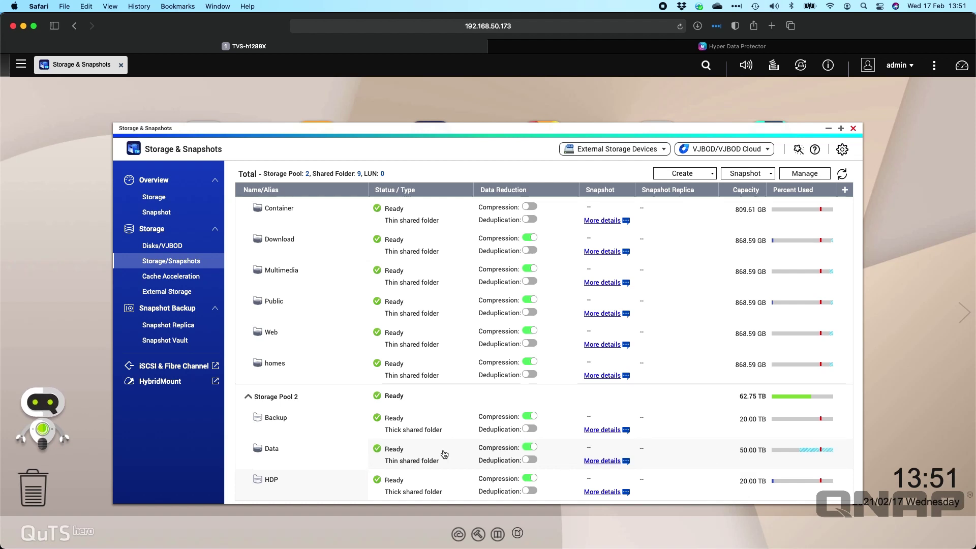
left_click(853, 130)
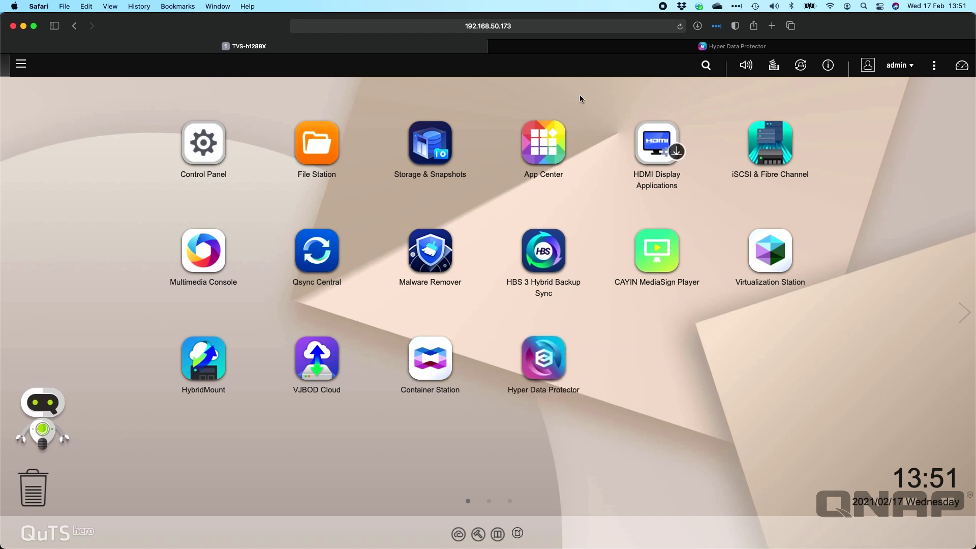
Switch to Hyper Data Protector and review its Overview: 18 successful jobs, 70.00 TB repository space
left_click(578, 46)
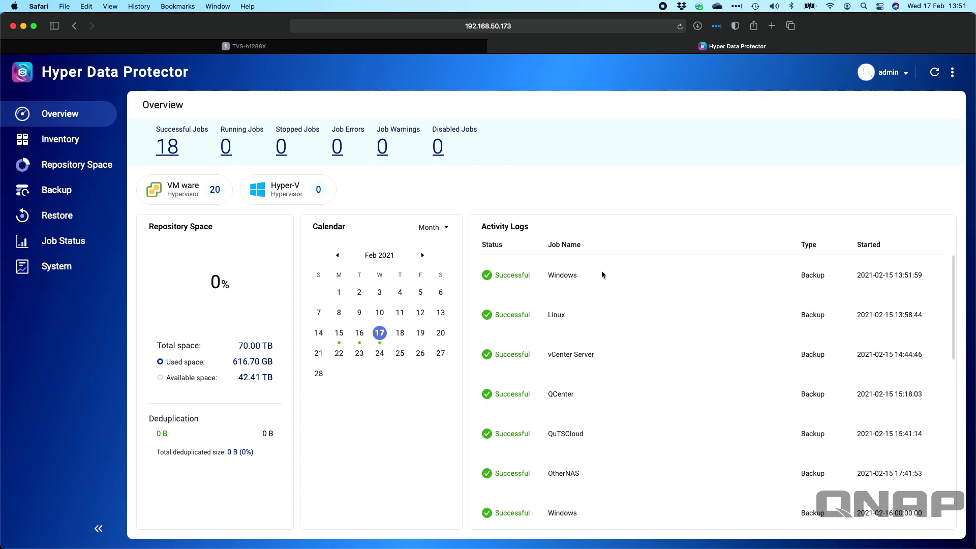
scroll(601, 274, "down", 3)
scroll(599, 276, "up", 3)
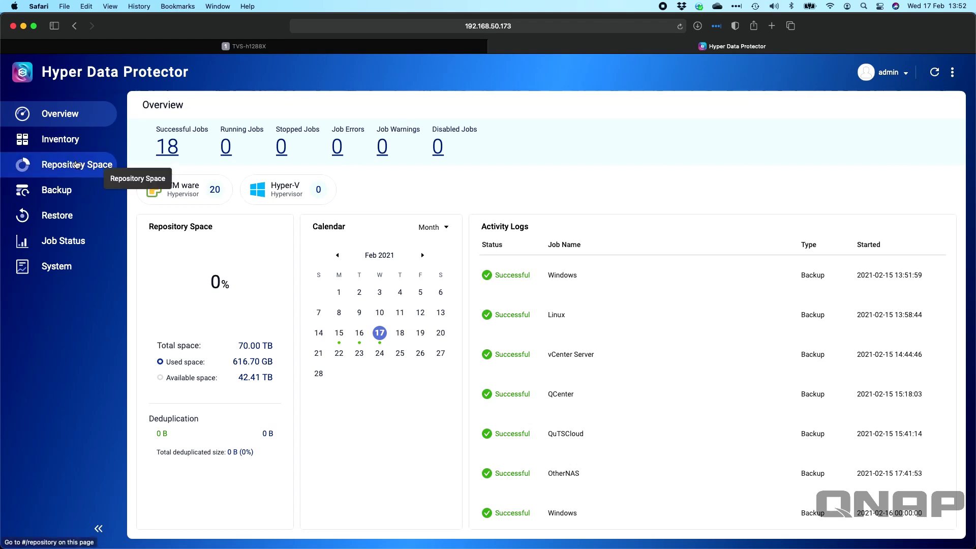
Check the repositories (Repository1 on HDP, Repository2 on Data) and begin adding Repository3
left_click(76, 165)
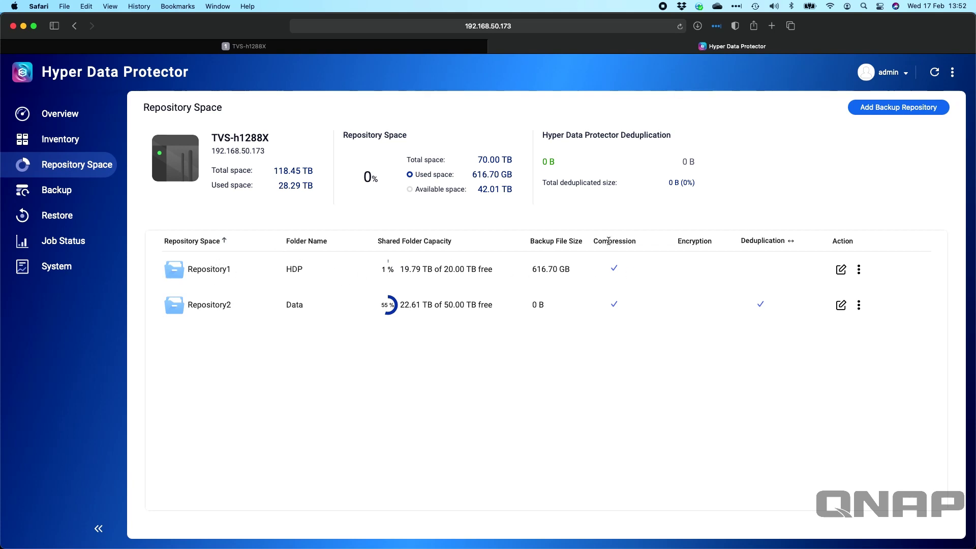
left_click(893, 108)
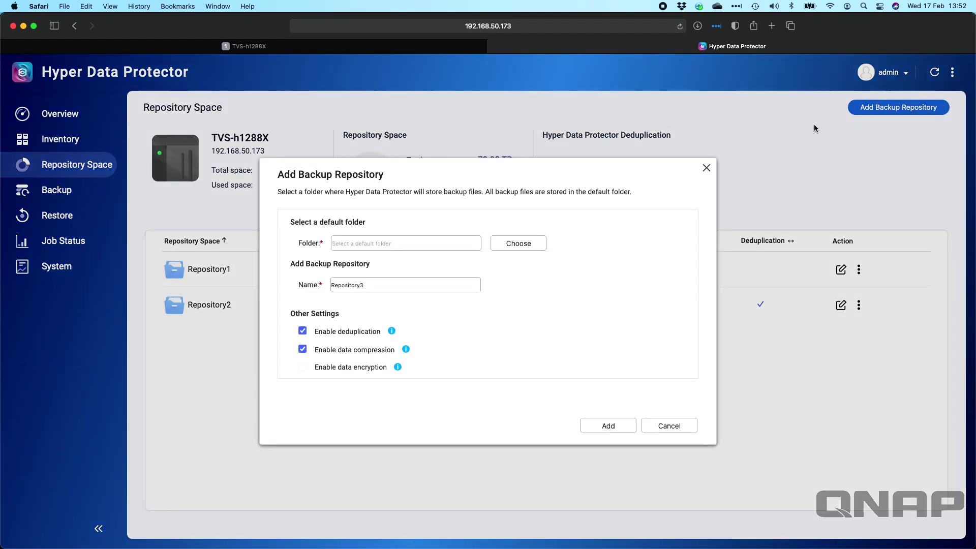
left_click(534, 244)
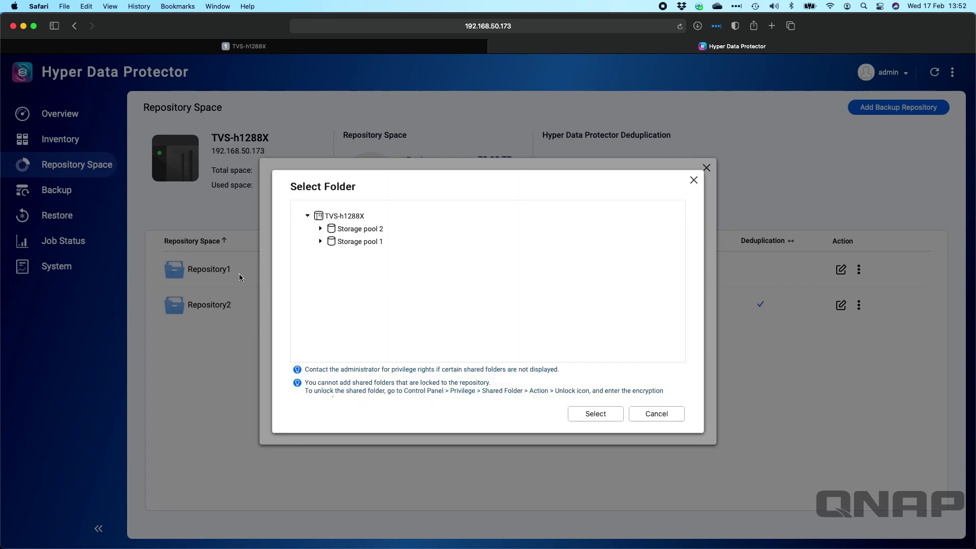
left_click(320, 229)
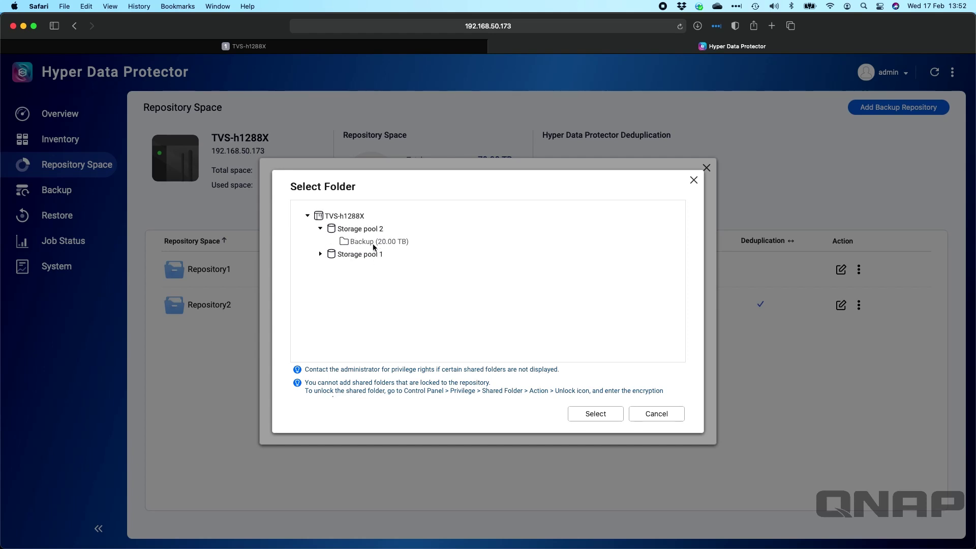
left_click(372, 246)
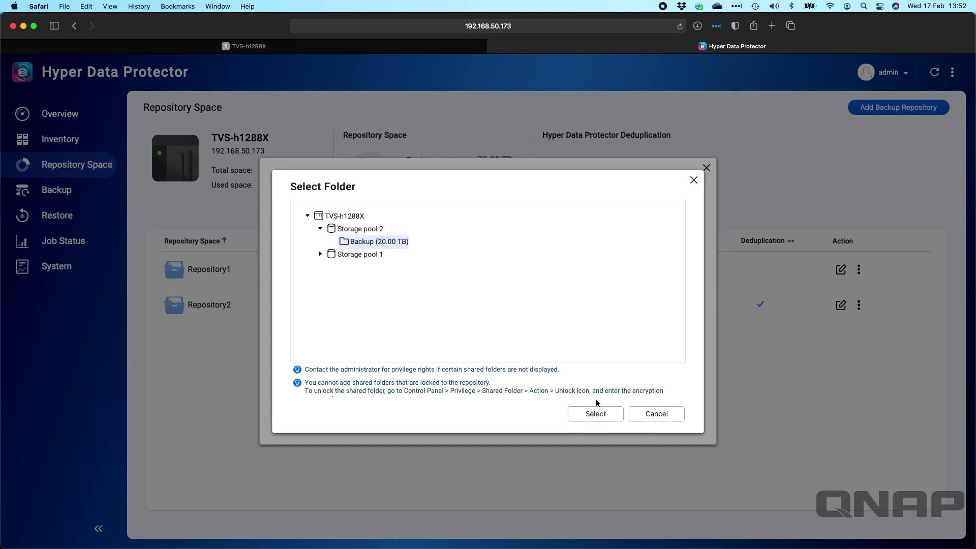
left_click(617, 414)
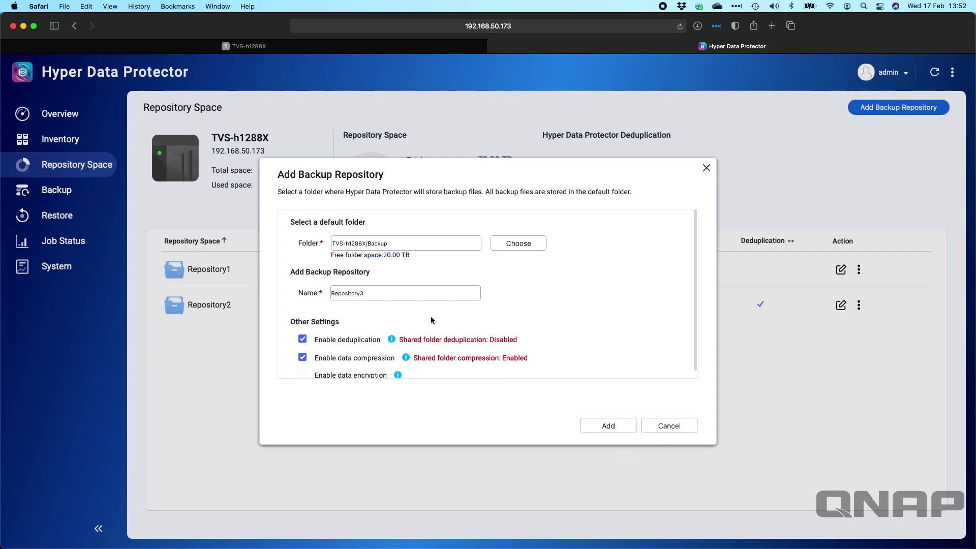
left_click(679, 428)
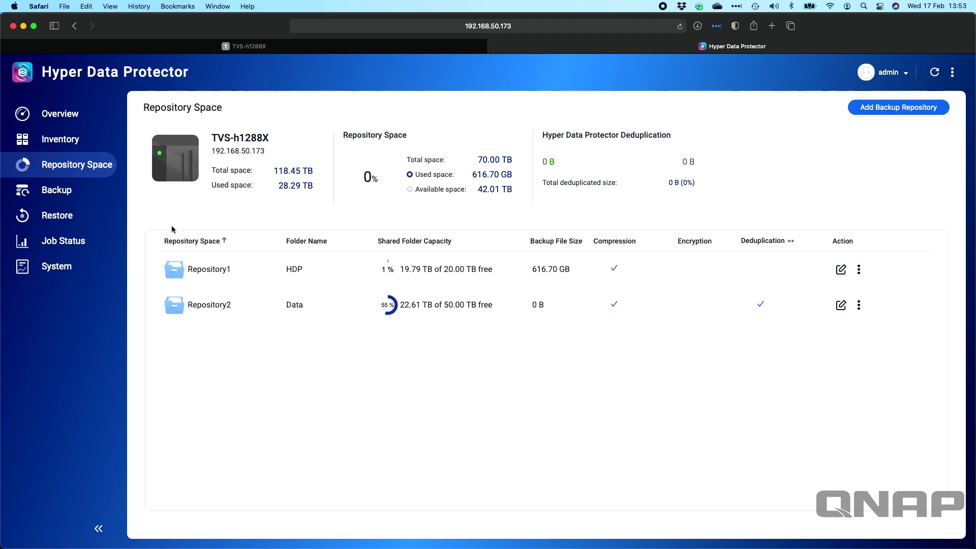
left_click(63, 148)
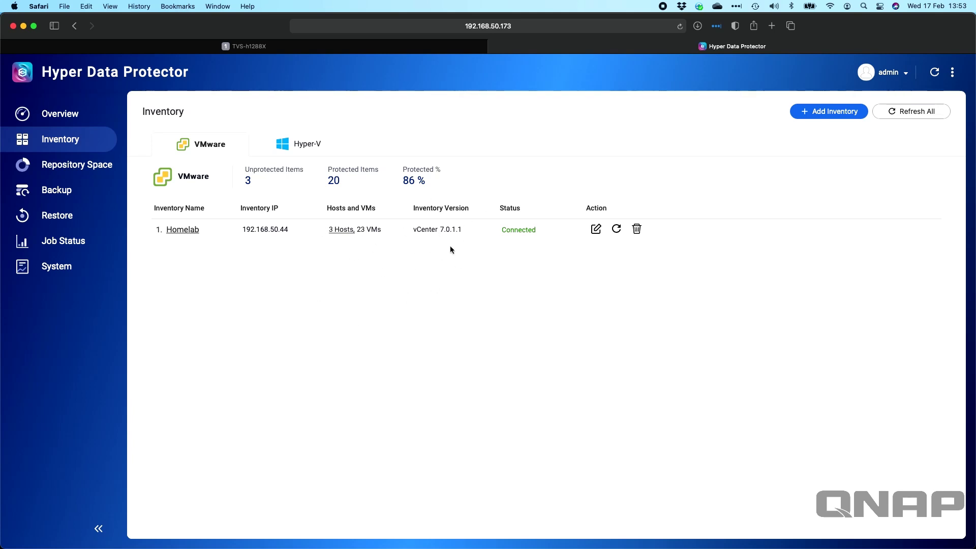
Preview the Add New Inventory form without saving, then open the Homelab inventory's settings
left_click(836, 112)
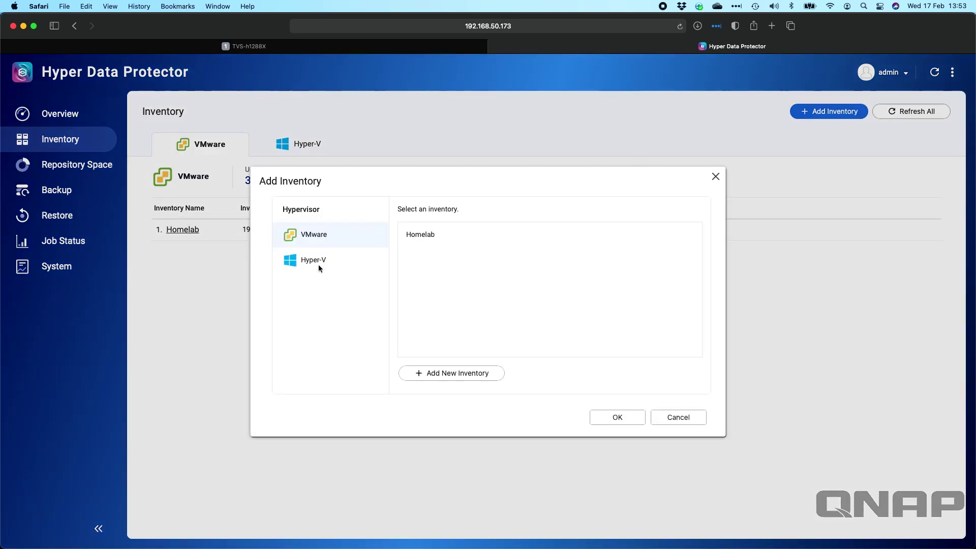
left_click(450, 379)
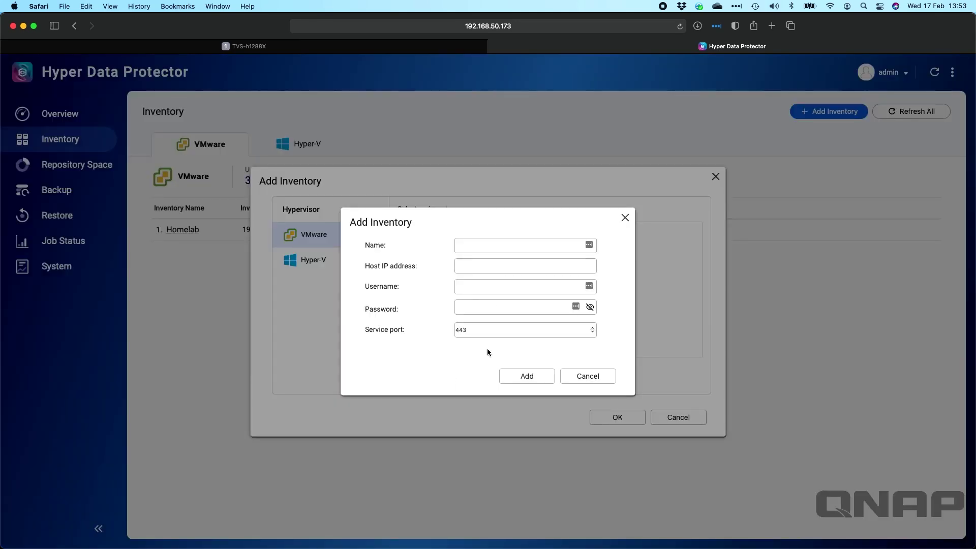
left_click(590, 379)
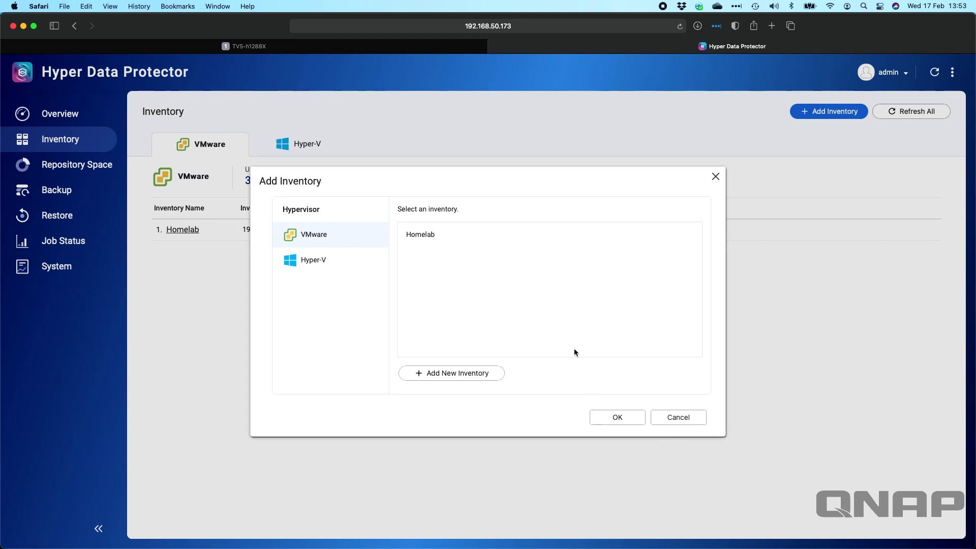
left_click(684, 418)
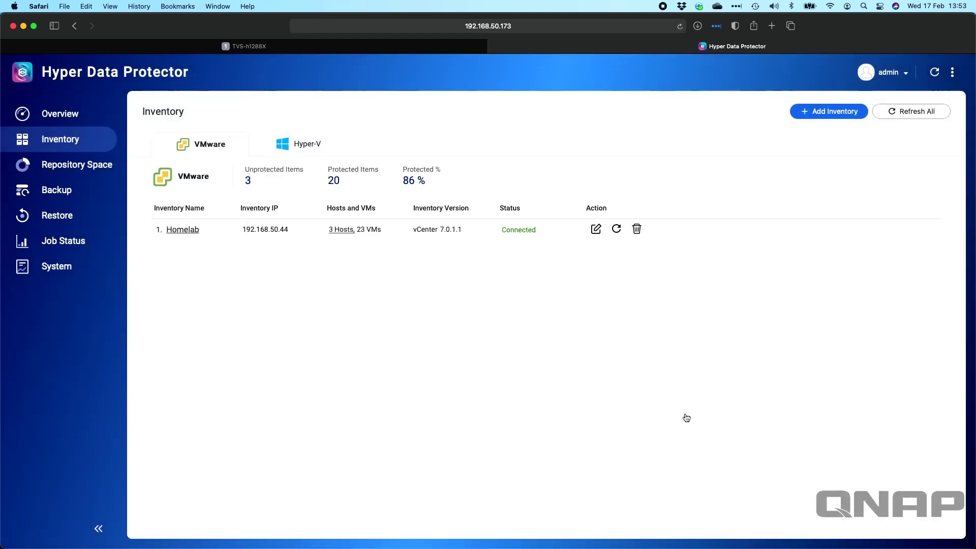
left_click(596, 230)
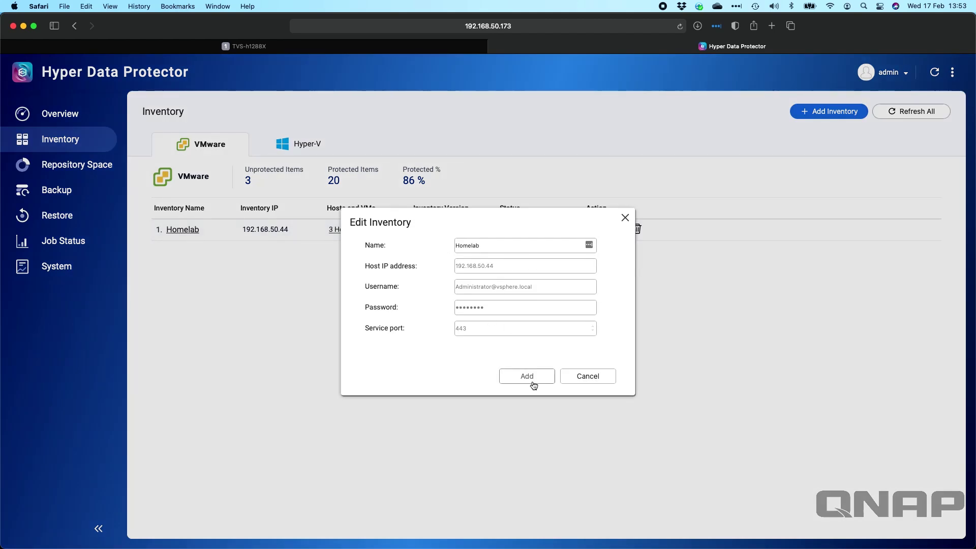
left_click(590, 380)
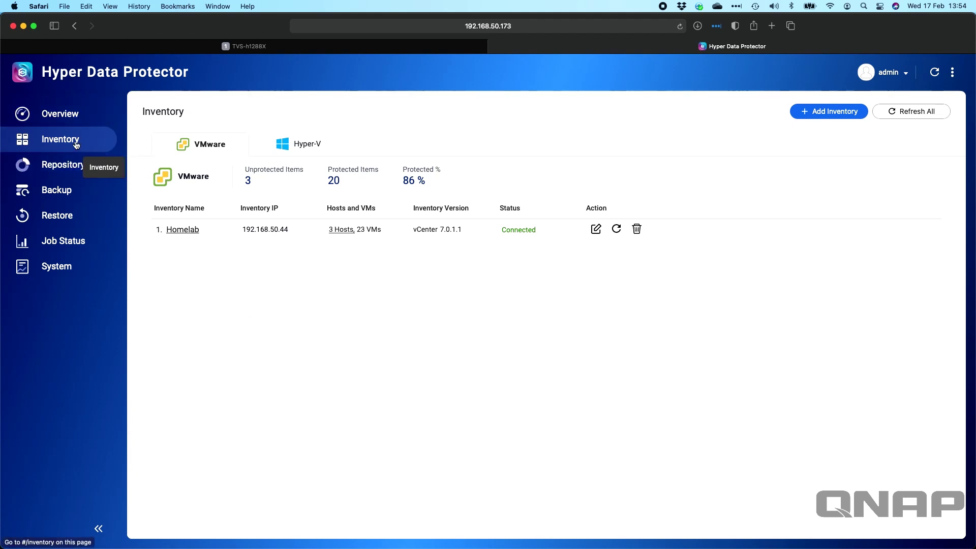
Browse the backup jobs, inspect the QuTSCloud job's details, and begin a new backup job
left_click(73, 192)
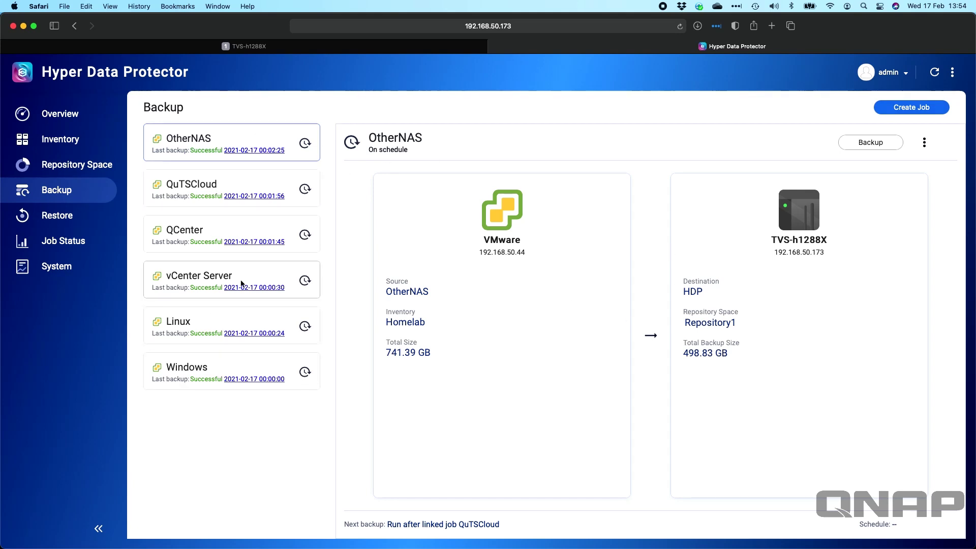
left_click(200, 184)
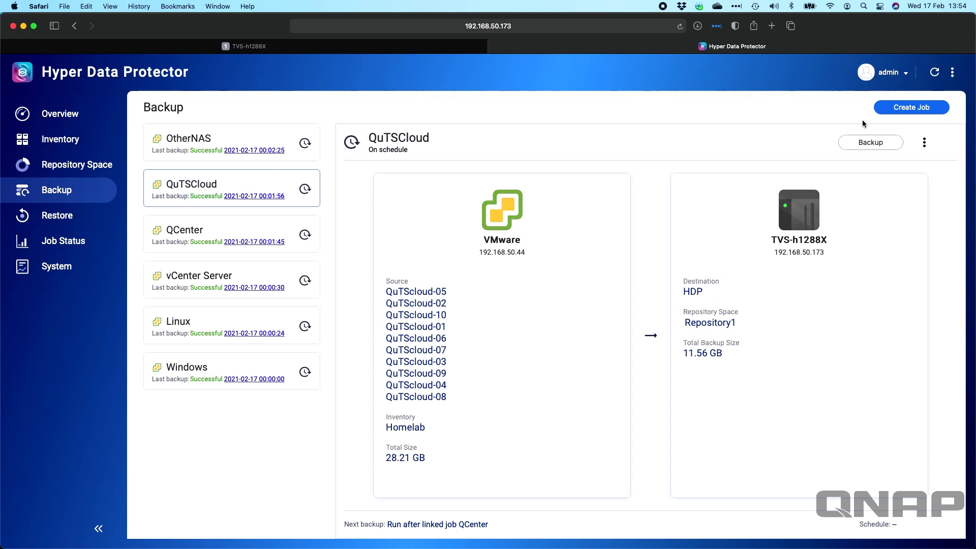
left_click(892, 112)
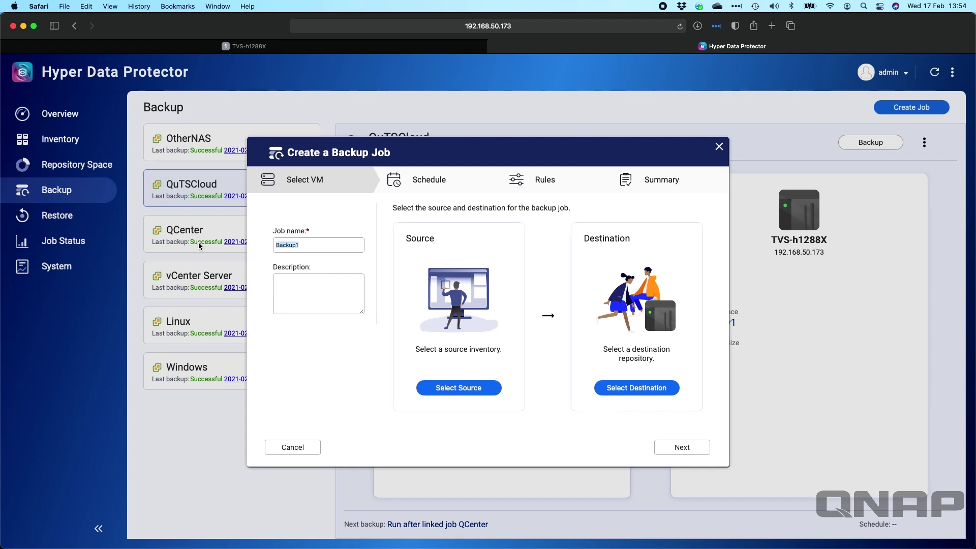
Name the job 'YouTube' and choose the Homelab vCenter as its source inventory
type("YouTube")
left_click(447, 389)
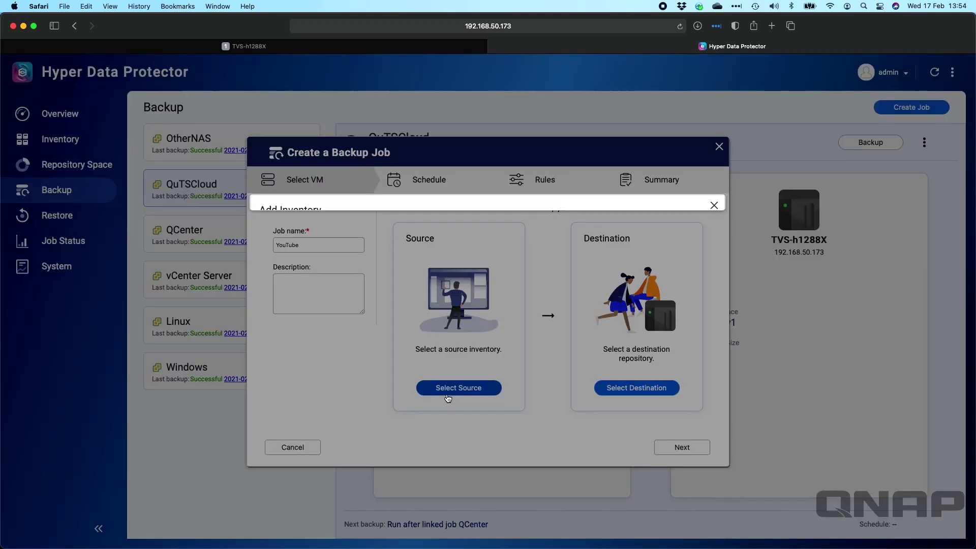
mouse_move(459, 268)
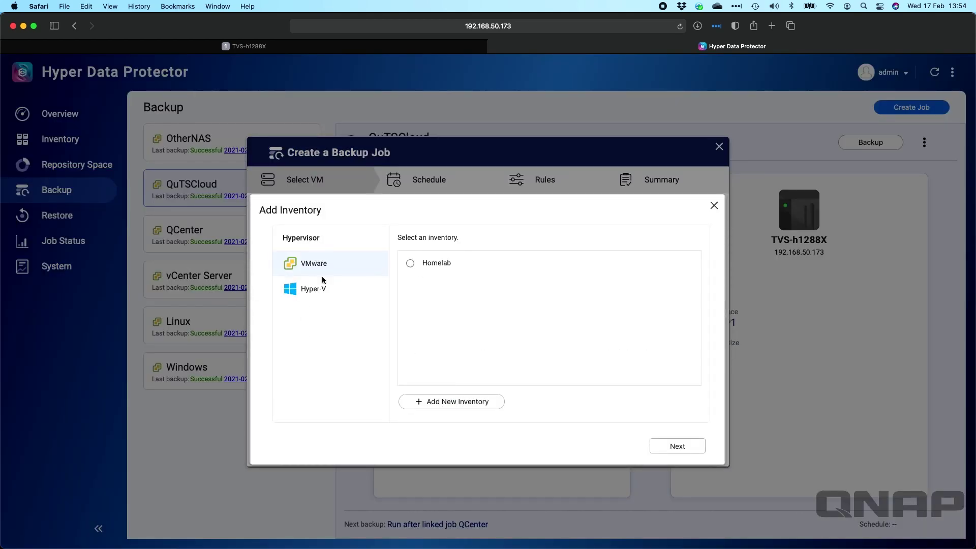
left_click(411, 264)
left_click(692, 455)
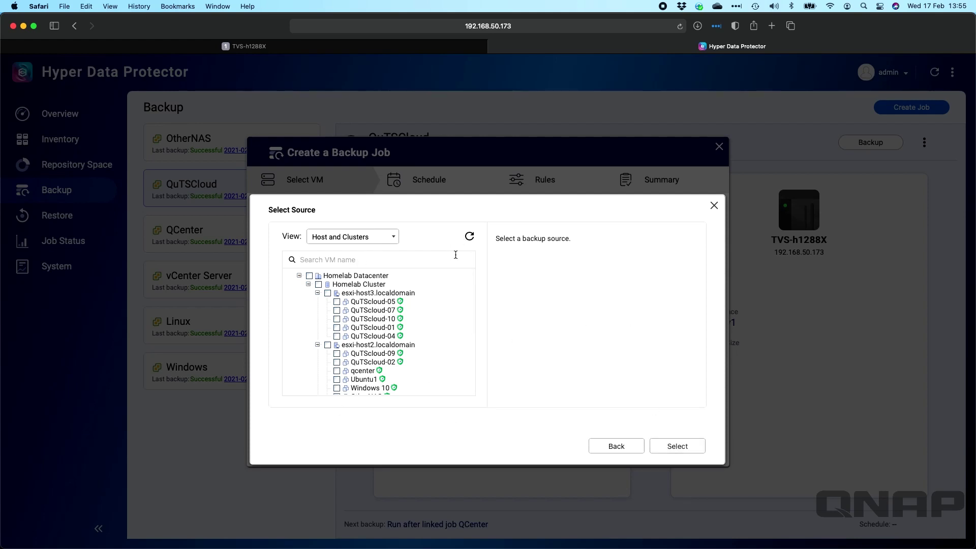
Refresh the VM list and select Ubuntu1 under esxi-host3.localdomain as the source
left_click(469, 237)
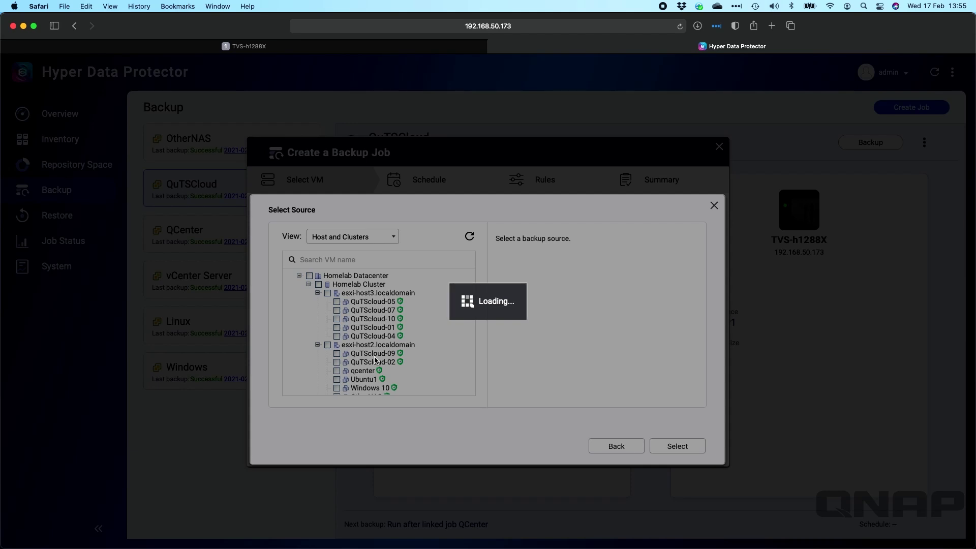
scroll(426, 306, "down", 2)
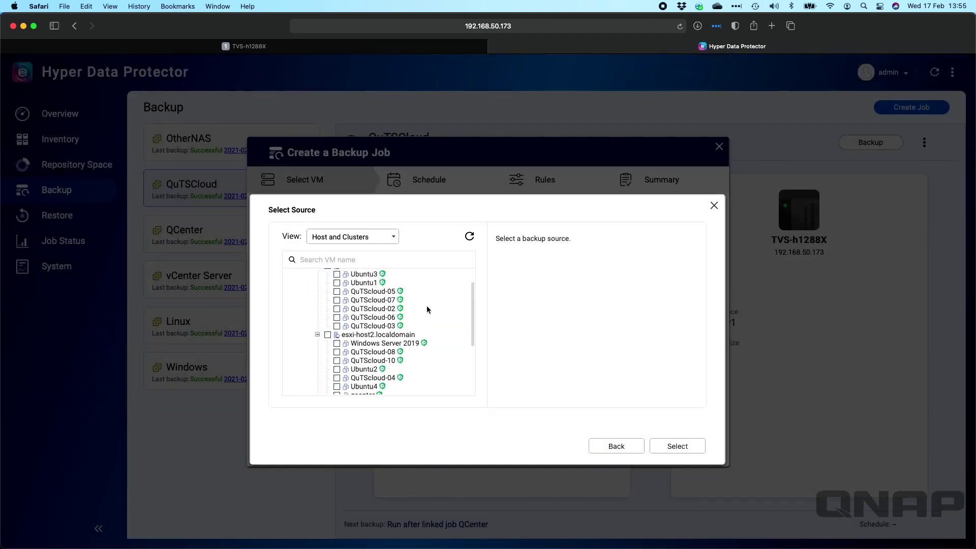
scroll(426, 306, "down", 2)
scroll(426, 306, "up", 5)
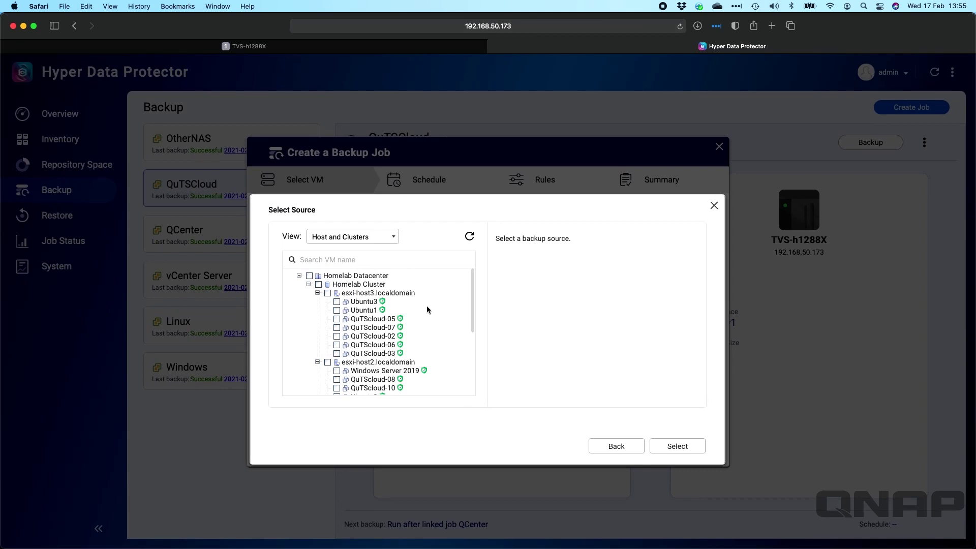
scroll(426, 306, "down", 2)
scroll(426, 306, "up", 2)
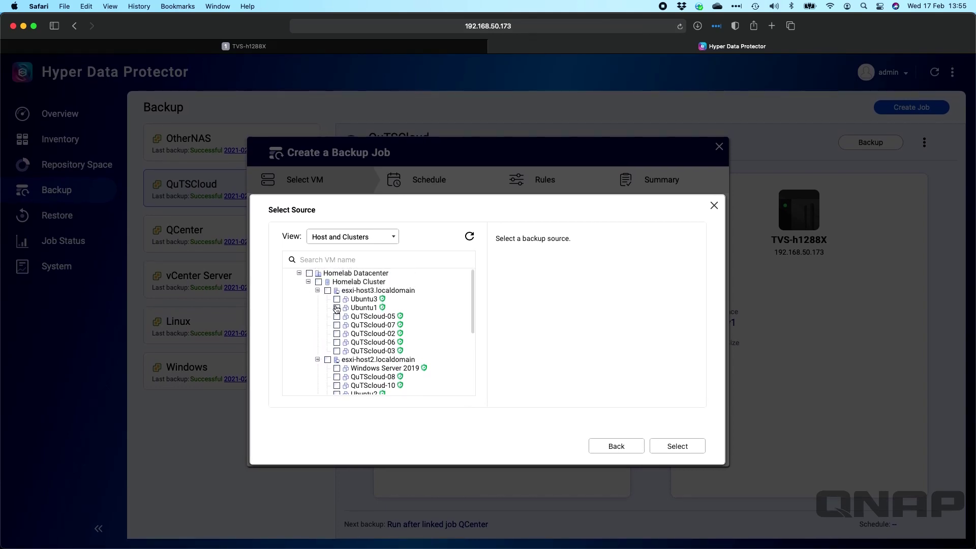
left_click(337, 308)
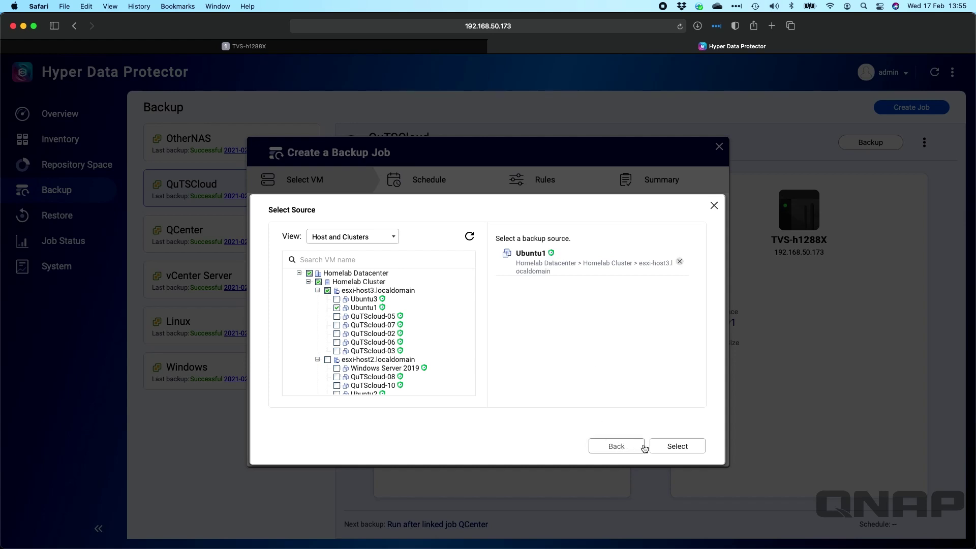
left_click(669, 447)
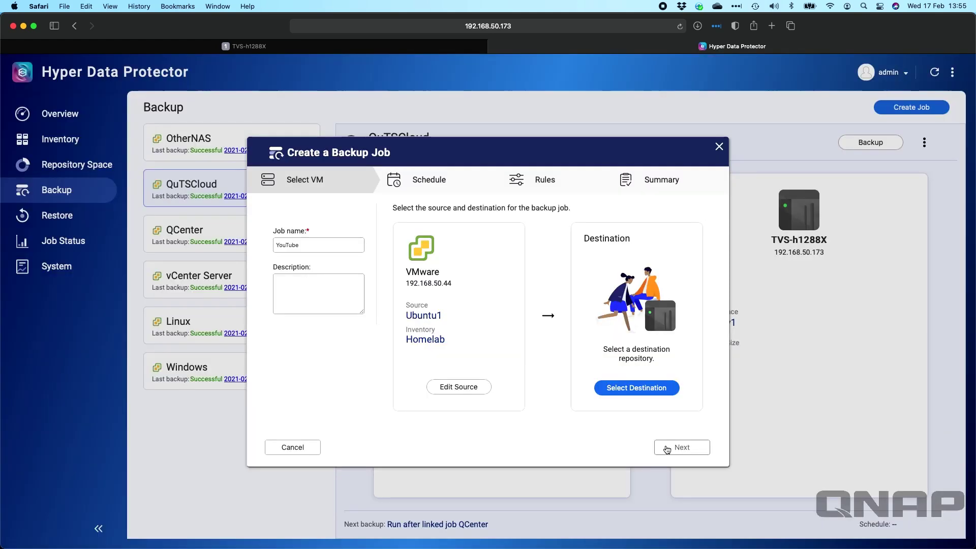
Choose Repository1 on HDP (19.79 TB free) as the destination and continue to scheduling
left_click(657, 390)
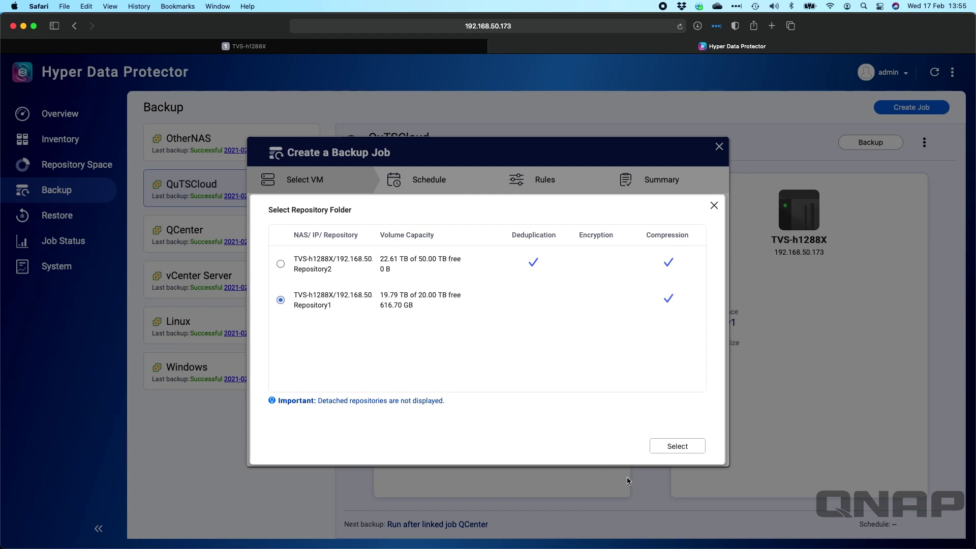
left_click(688, 446)
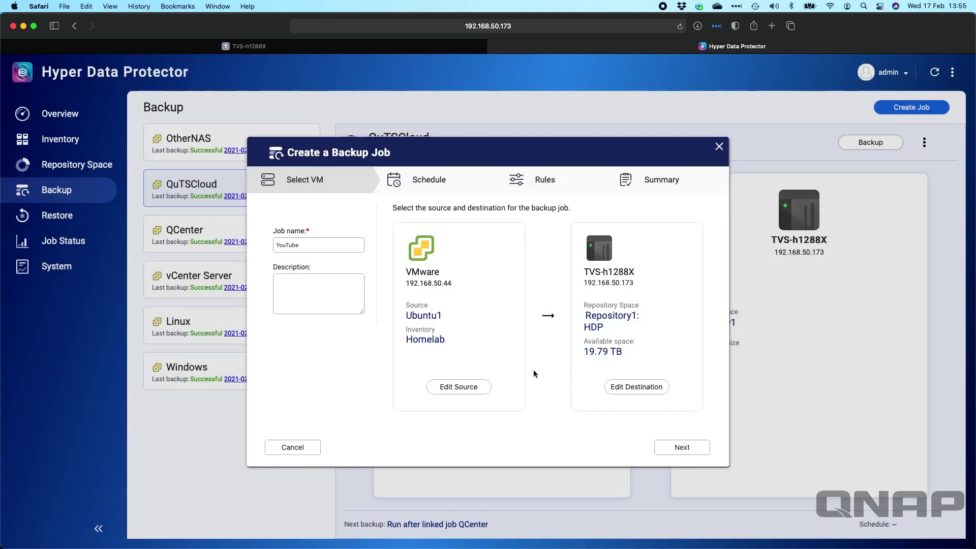
left_click(681, 447)
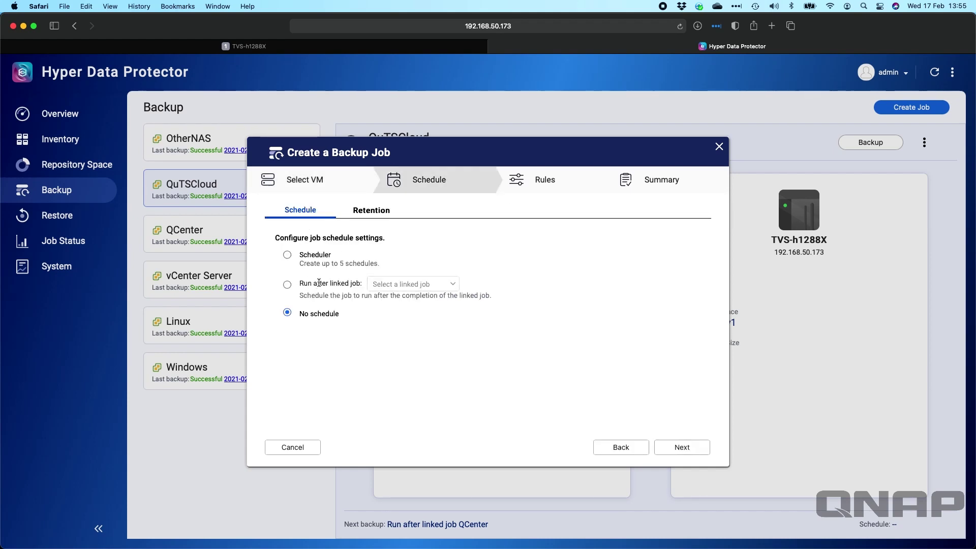
Look at the run-after-another-job option's job list, then close it without choosing one
left_click(287, 284)
left_click(436, 287)
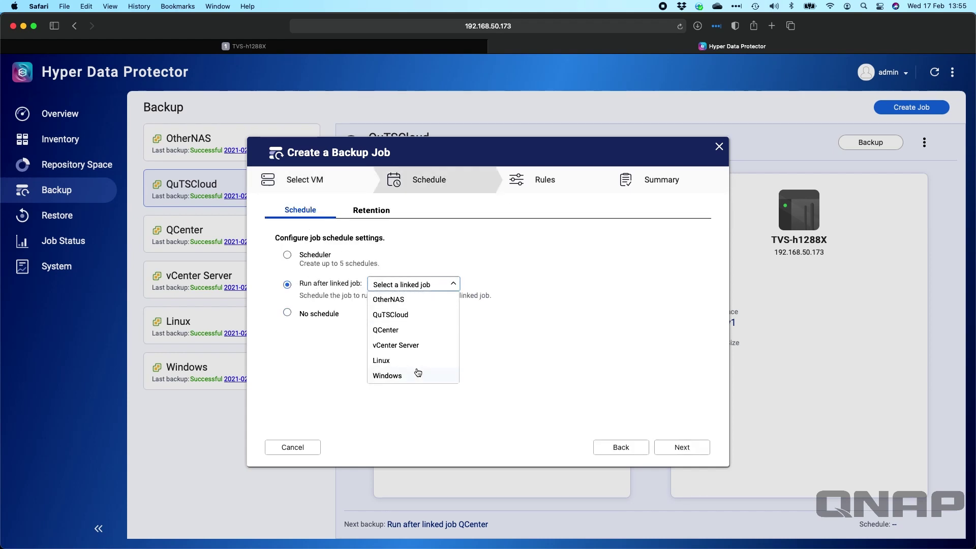
left_click(332, 355)
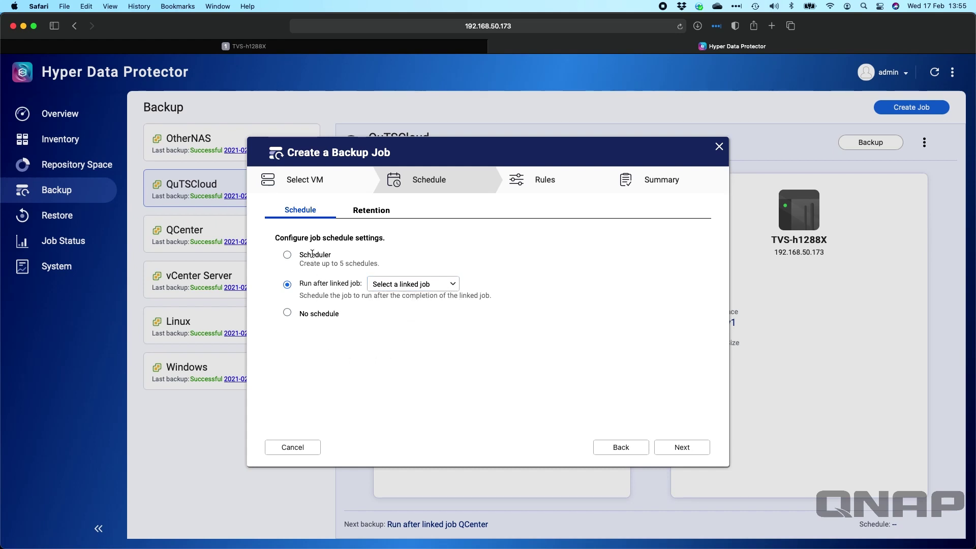
Add a Daily schedule starting at 00:00 and continue to the Rules step
left_click(288, 255)
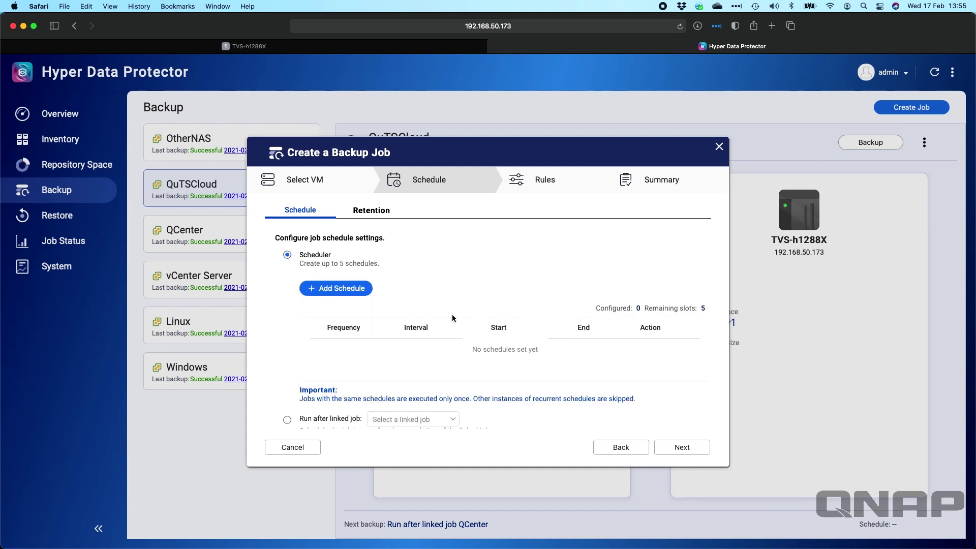
left_click(338, 287)
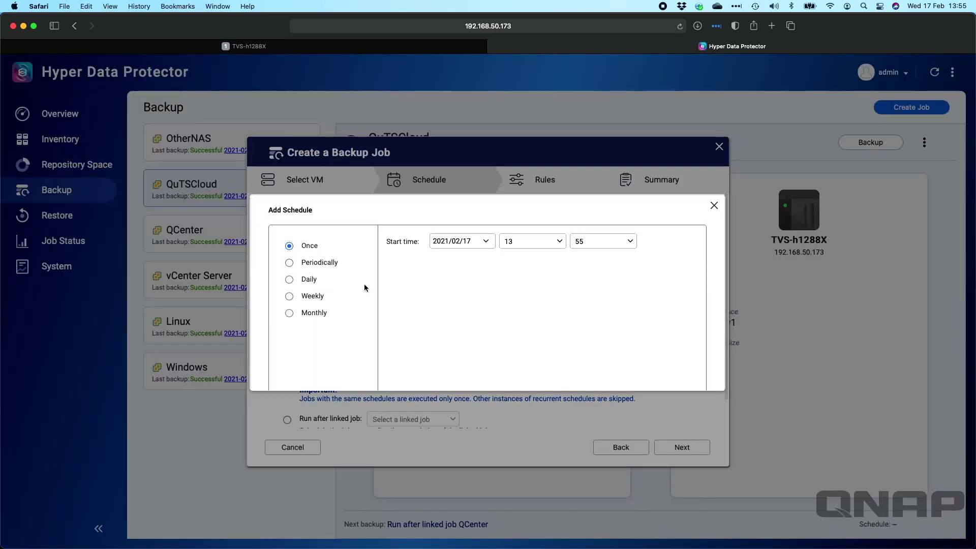
left_click(289, 280)
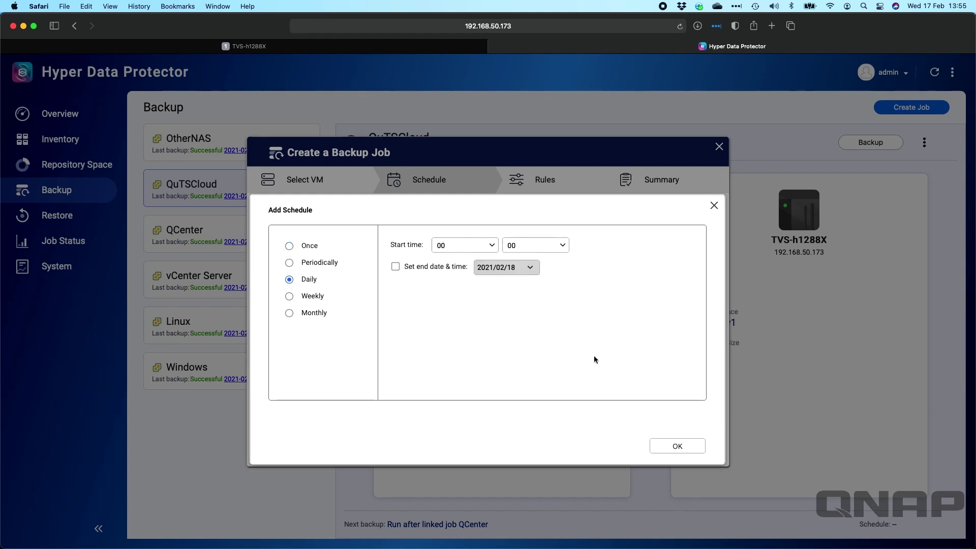
left_click(689, 446)
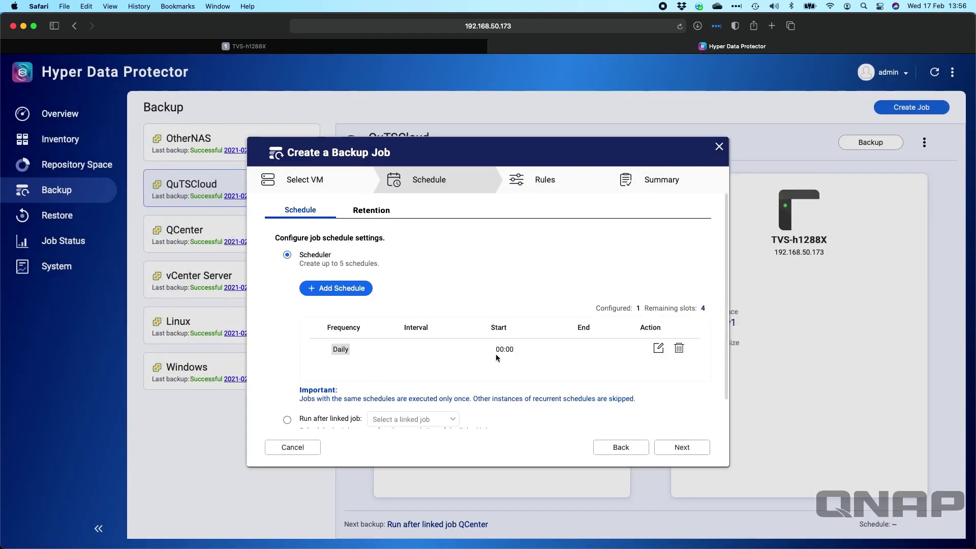
scroll(495, 355, "down", 2)
left_click(686, 450)
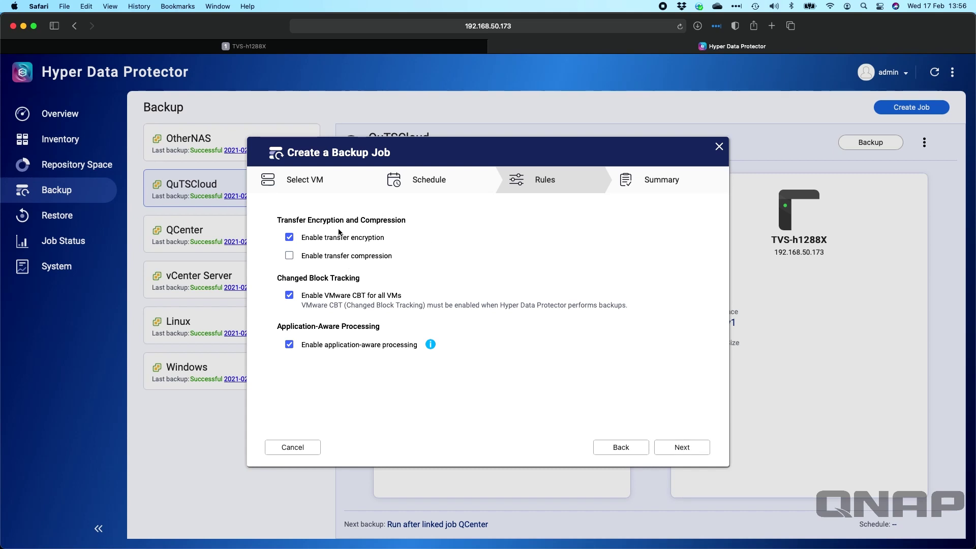
Disable transfer encryption for the YouTube job, check the application-aware processing info, and reach Summary
left_click(289, 238)
left_click(432, 346)
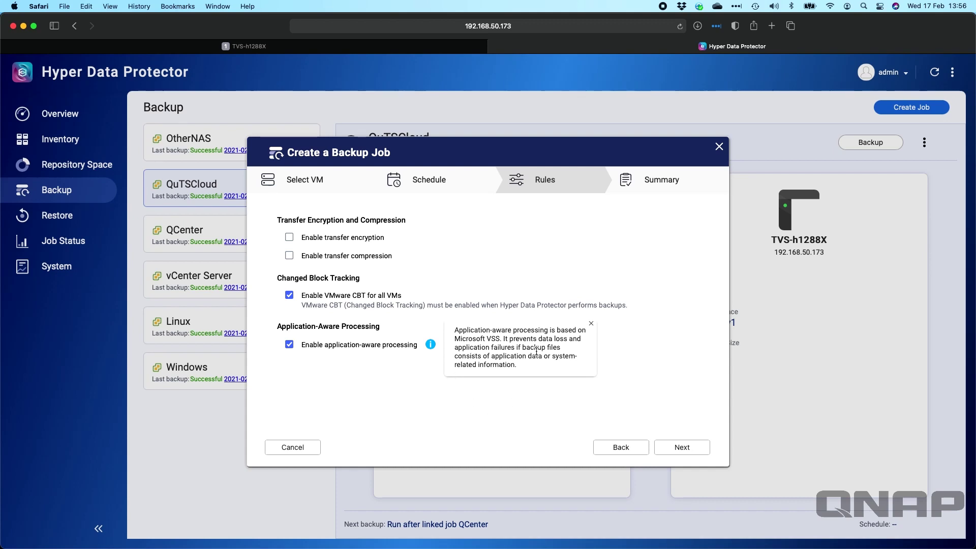
left_click(685, 448)
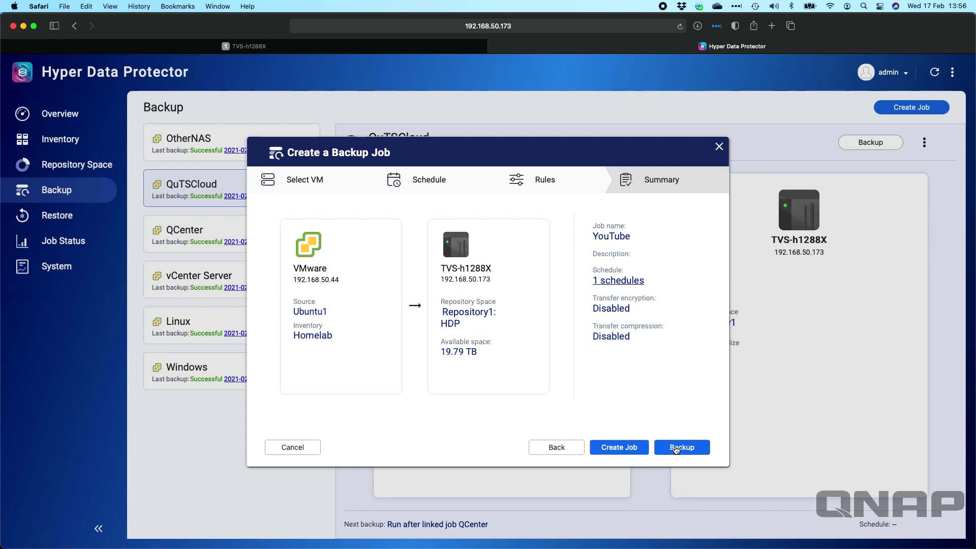
Create the YouTube job and start its first Ubuntu1 backup, then open vSphere's Hosts and Clusters
left_click(676, 448)
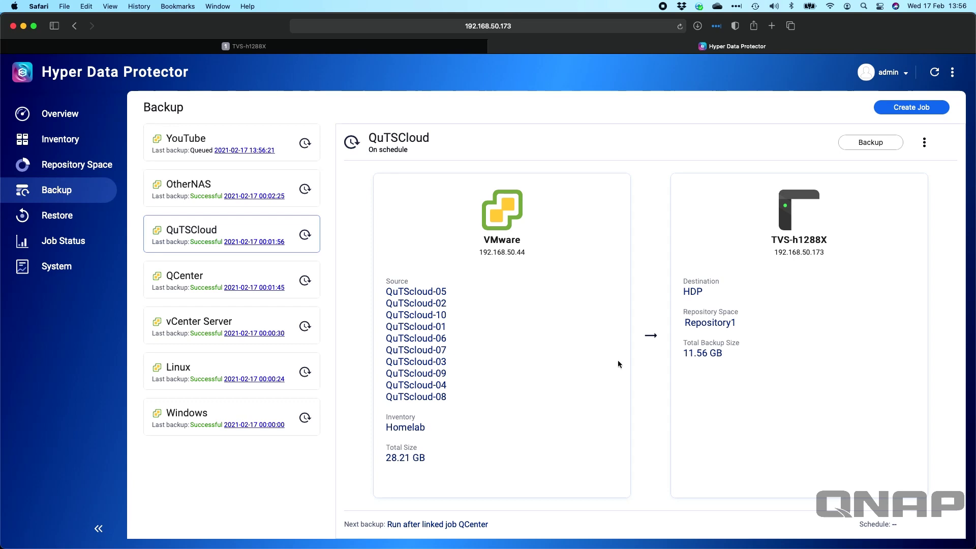
left_click(221, 143)
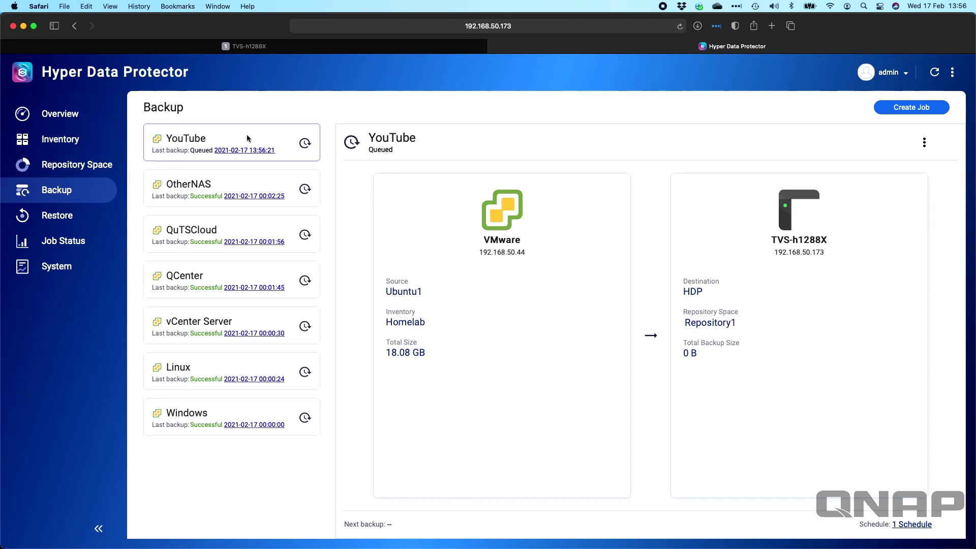
left_click(923, 143)
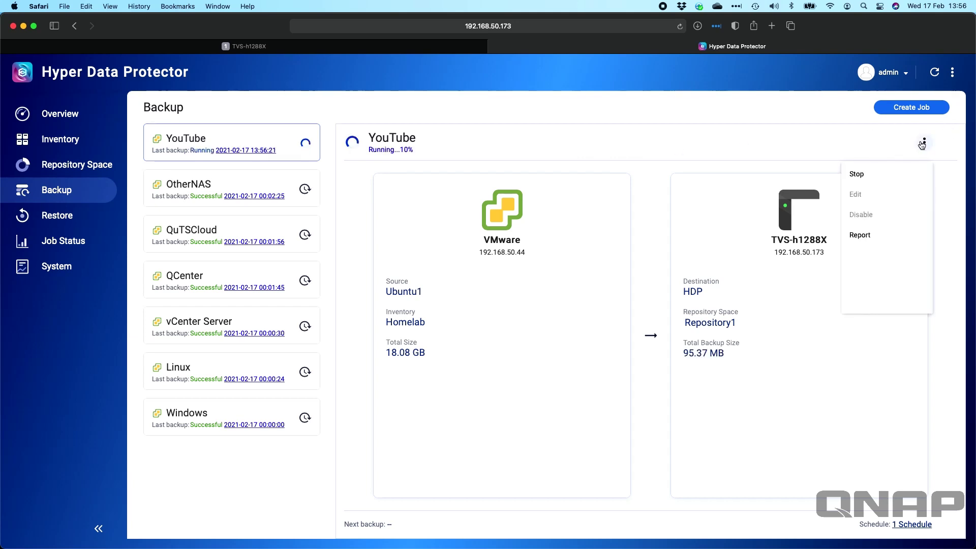
left_click(719, 113)
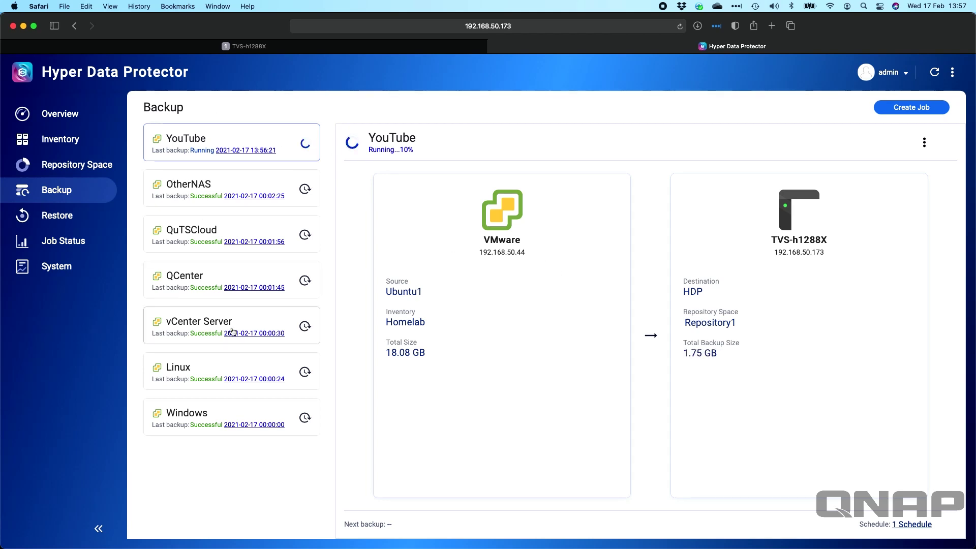
key("super+Tab")
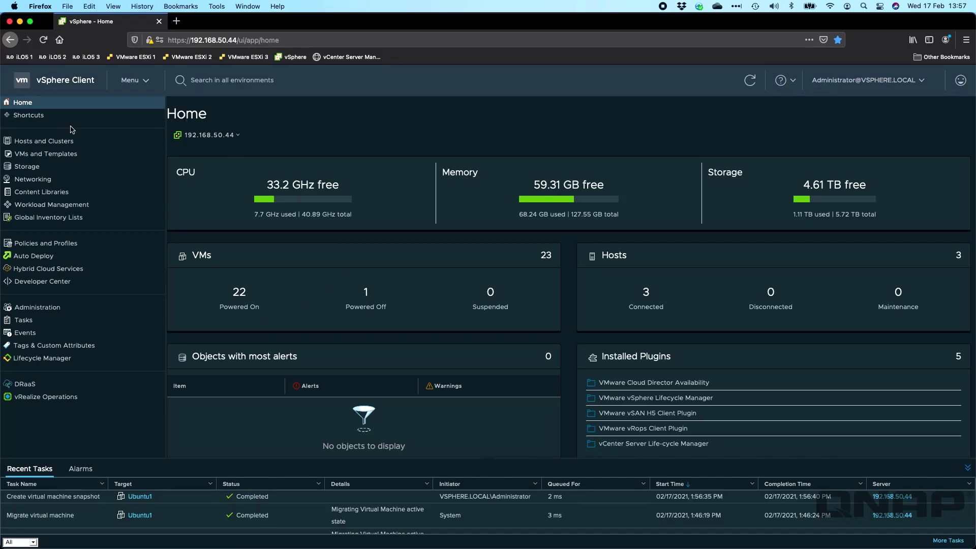
left_click(70, 141)
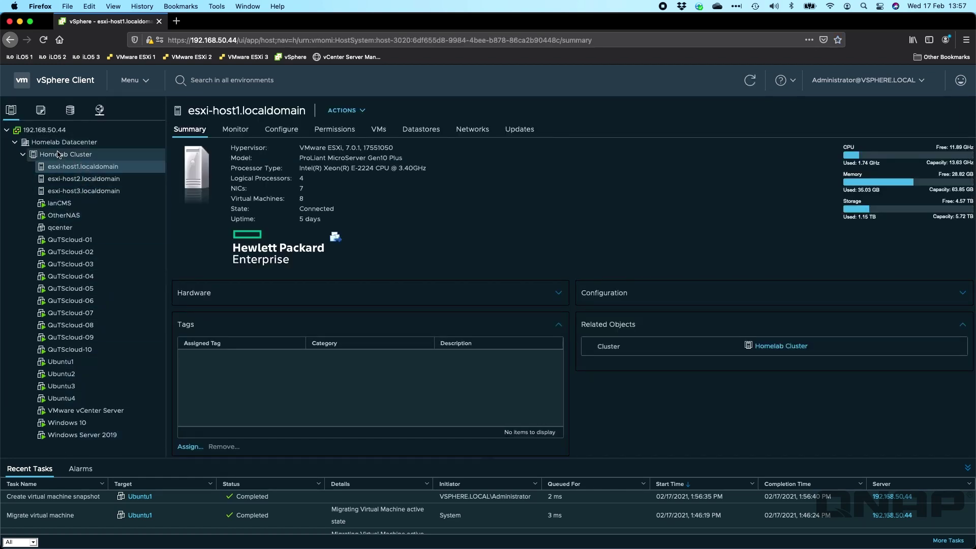
Browse VMs and Templates with QuTScloud expanded, then return to Hosts and Clusters for esxi-host1.localdomain
left_click(40, 110)
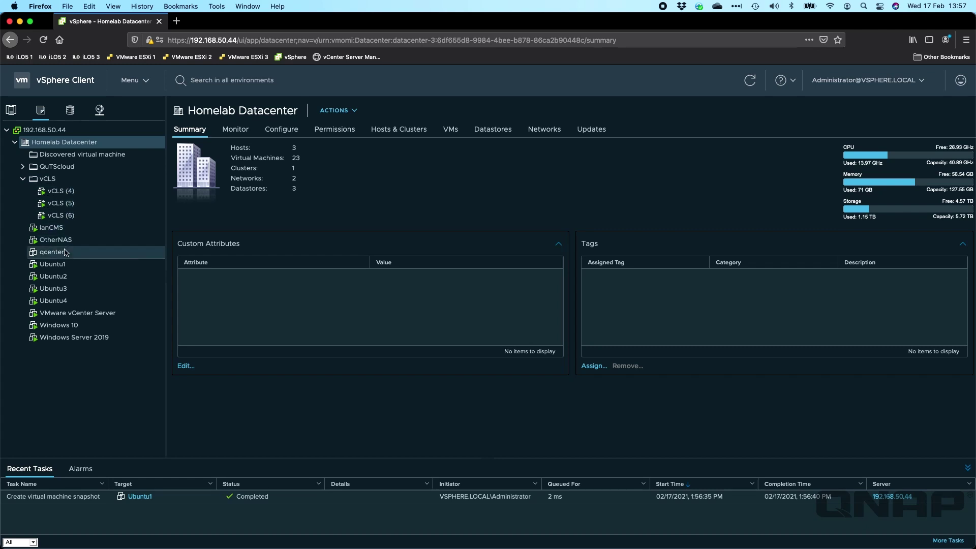
left_click(23, 167)
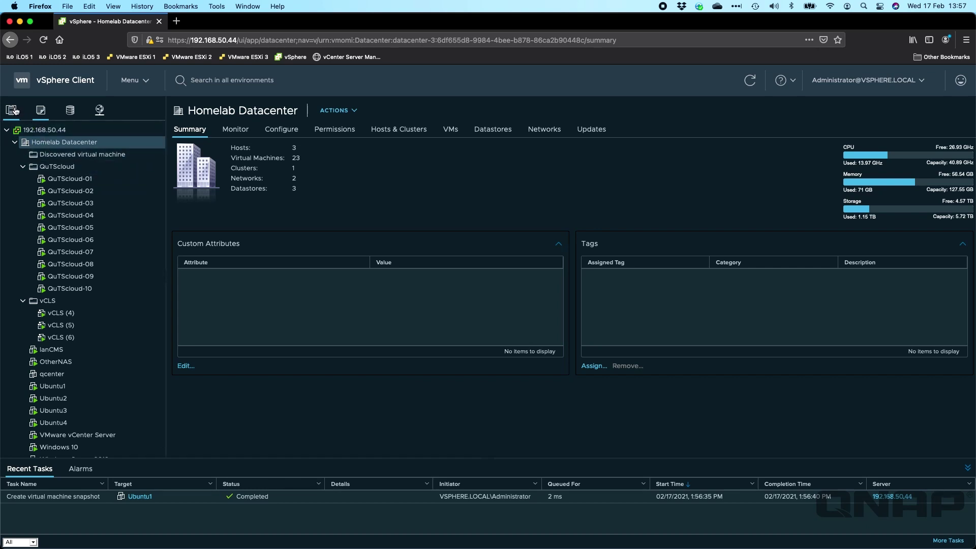
left_click(14, 110)
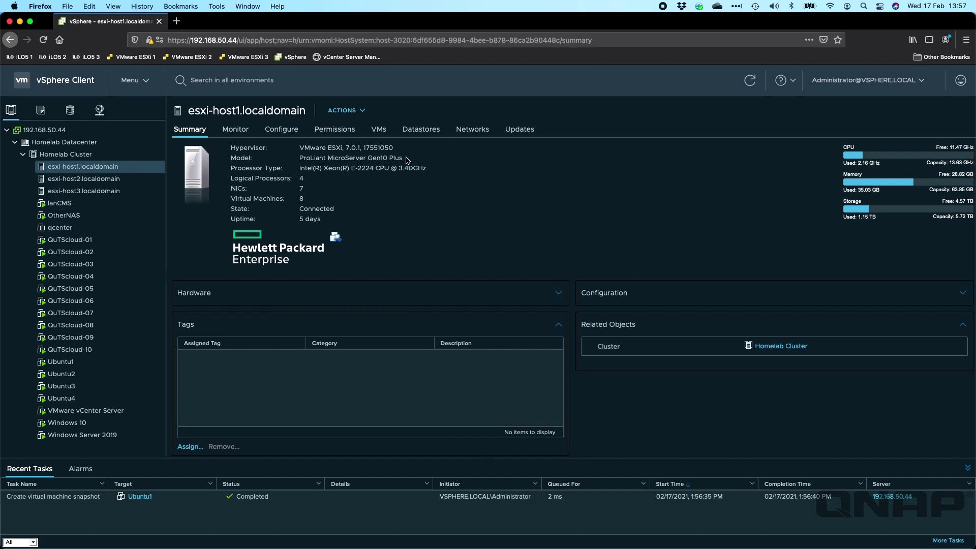
List esxi-host1.localdomain's datastores, then return to the Hyper Data Protector login page
left_click(421, 131)
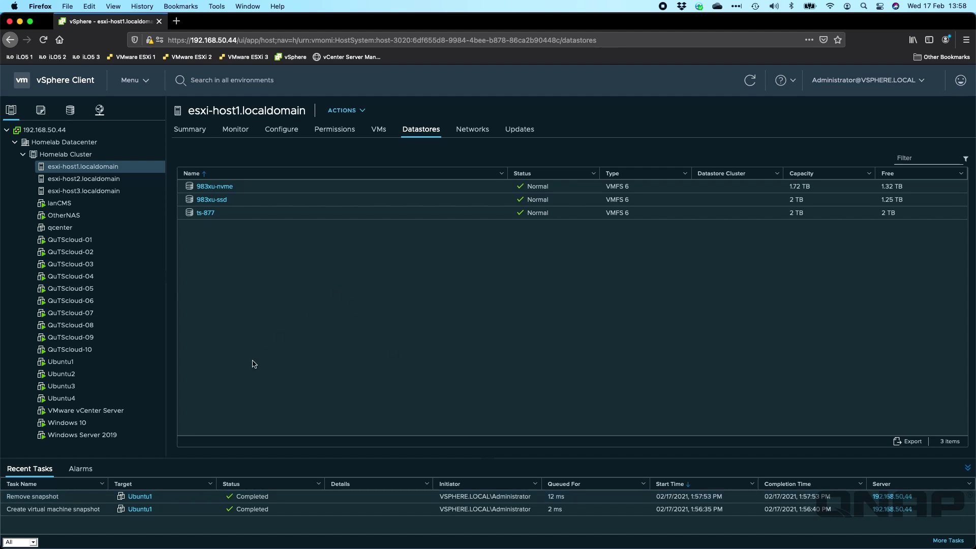
key("super+Tab")
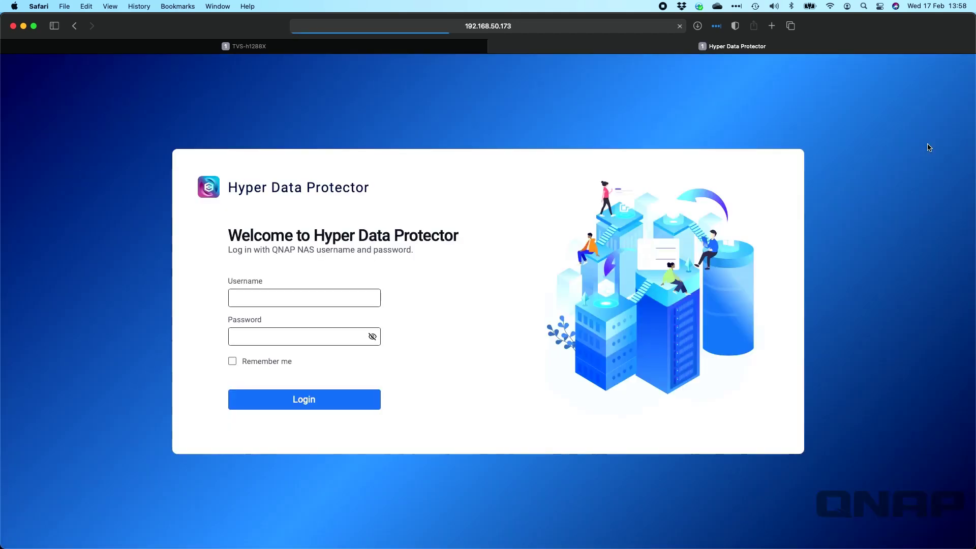
Sign in to Hyper Data Protector with the NAS username and password
type("admin")
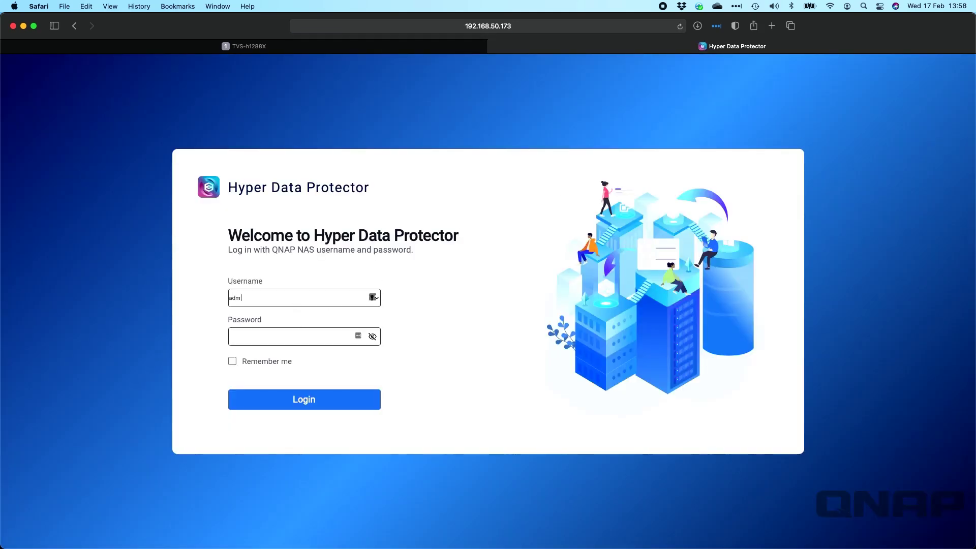
key("Tab")
type("•••••••")
key("Return")
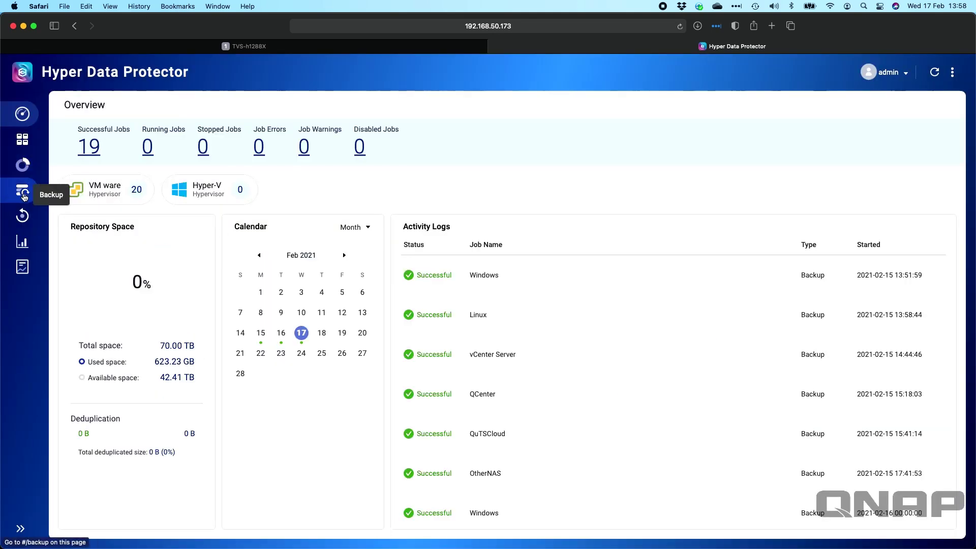
Read the YouTube job's report showing Ubuntu1 backed up to Repository1 successfully, then close it
left_click(24, 192)
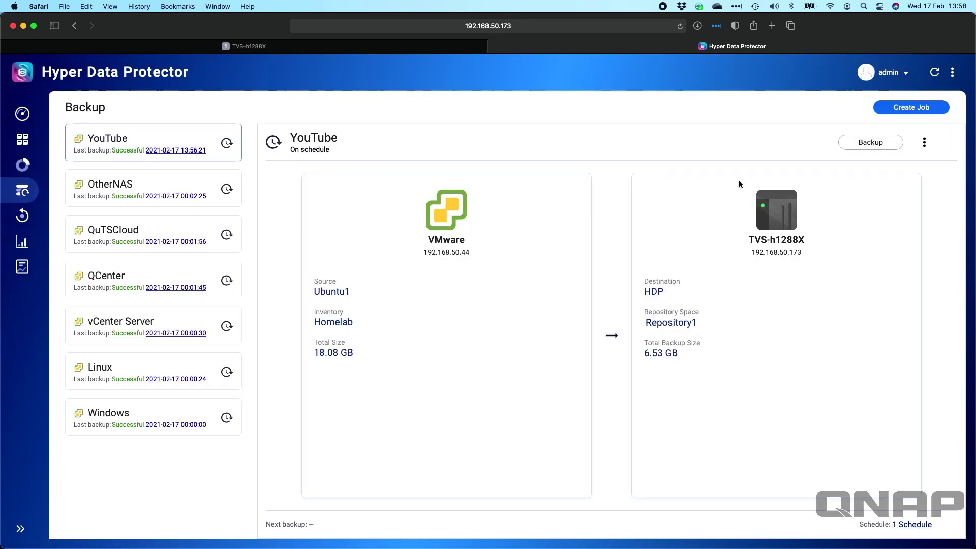
left_click(929, 148)
left_click(850, 238)
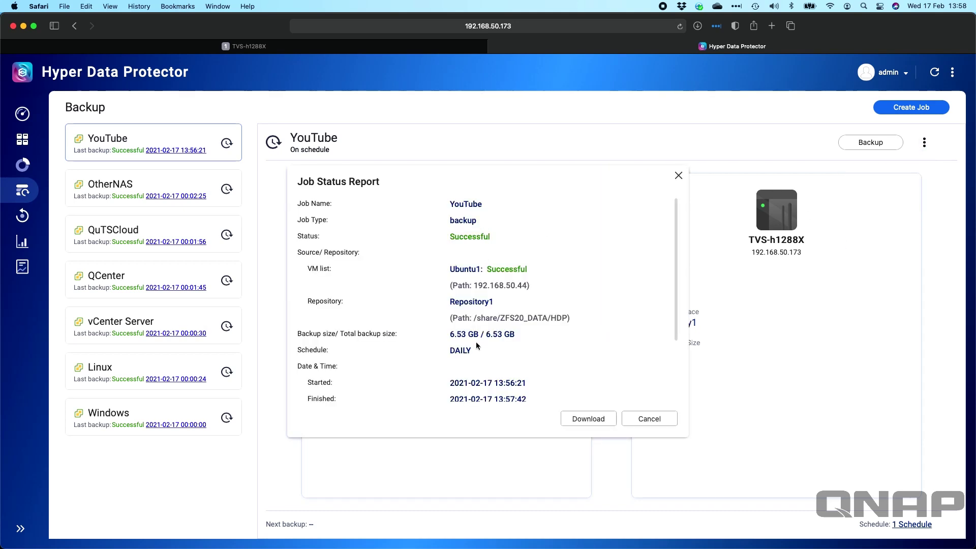
scroll(476, 345, "down", 5)
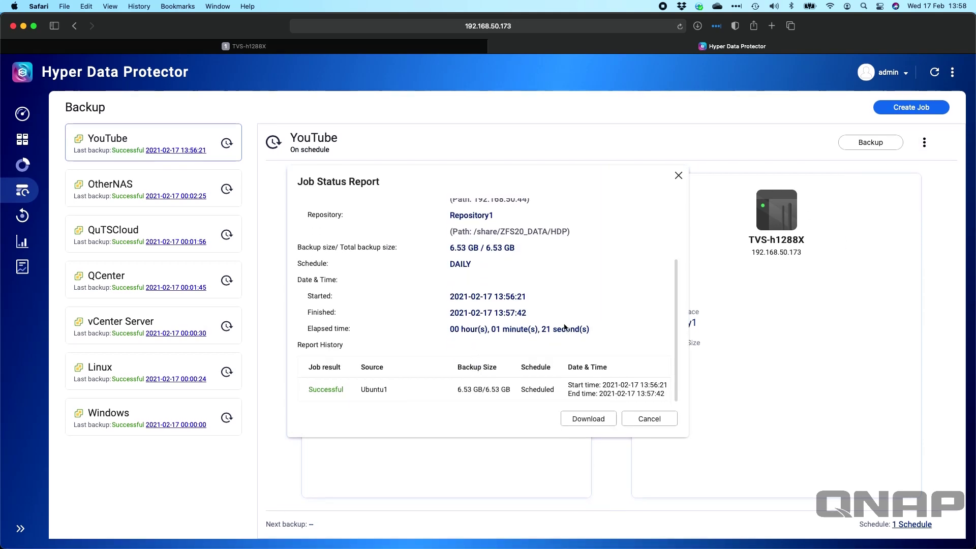
scroll(524, 228, "up", 3)
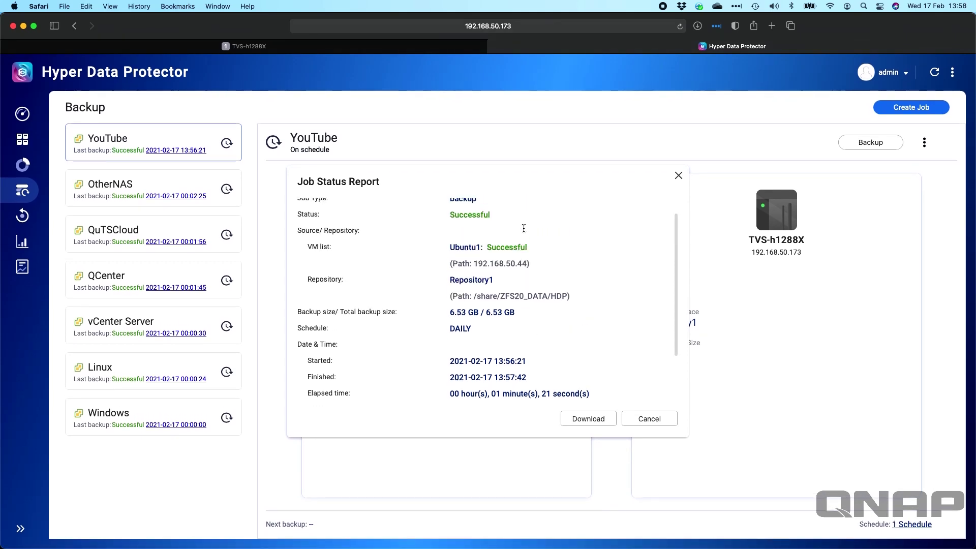
scroll(523, 228, "up", 1)
scroll(472, 301, "down", 4)
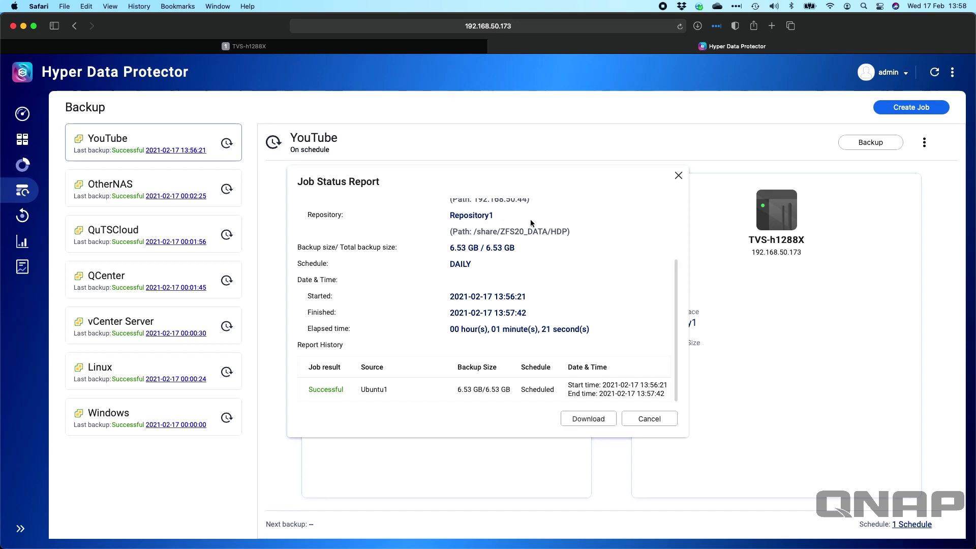
scroll(531, 223, "up", 3)
left_click_drag(470, 318, 568, 319)
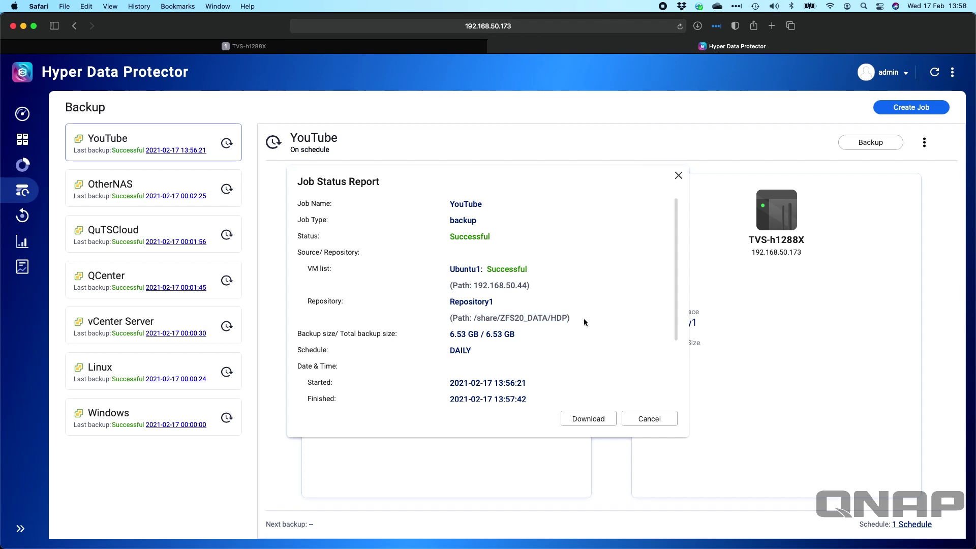
left_click_drag(497, 319, 554, 321)
left_click(554, 321)
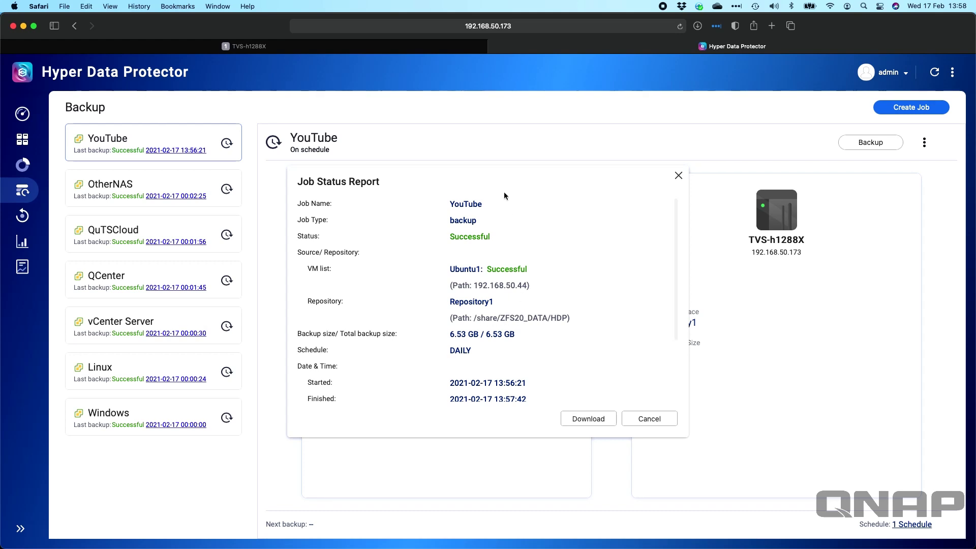
left_click(650, 419)
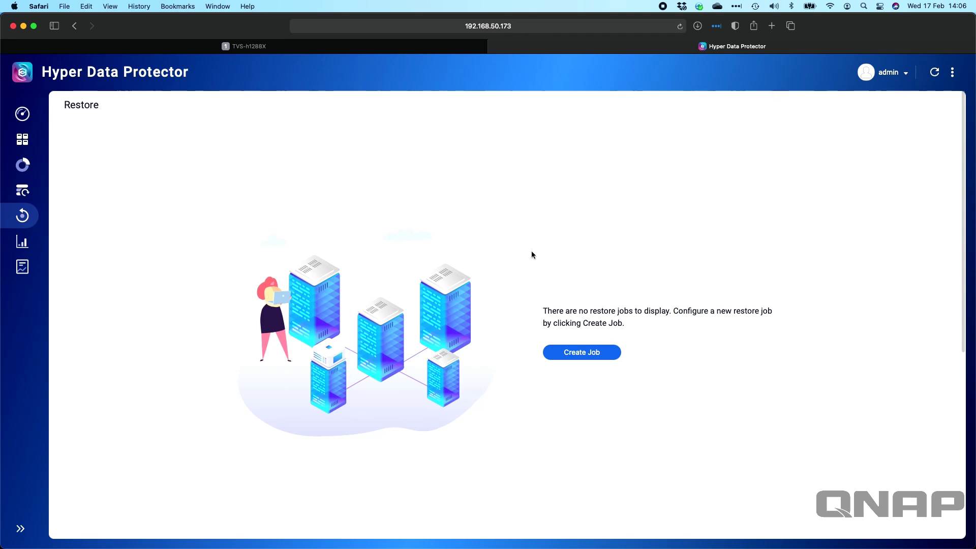
left_click(579, 355)
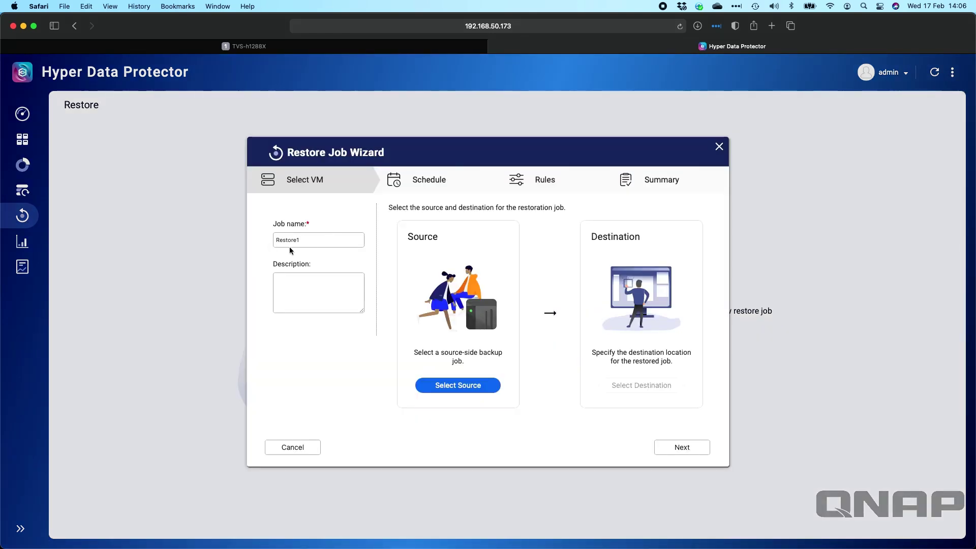
left_click(452, 385)
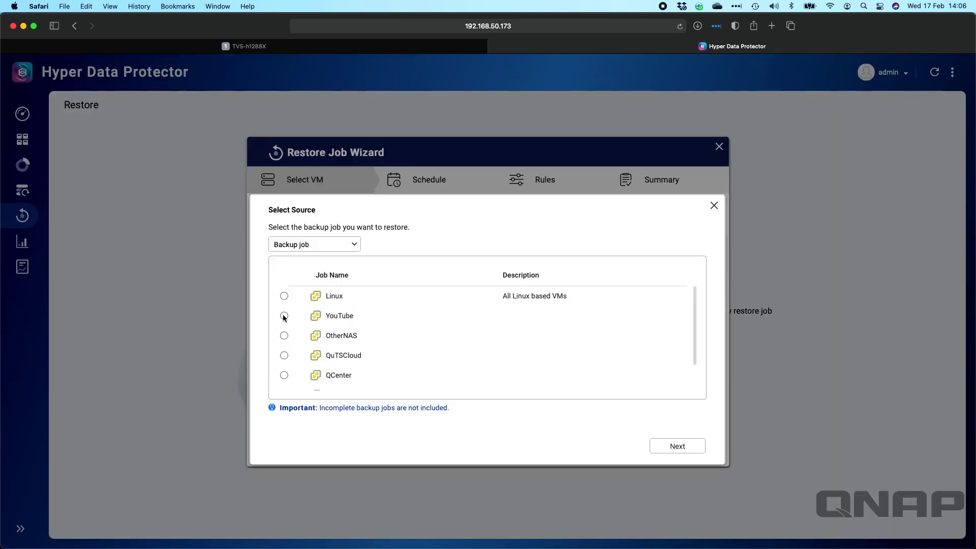
left_click(284, 295)
left_click(686, 446)
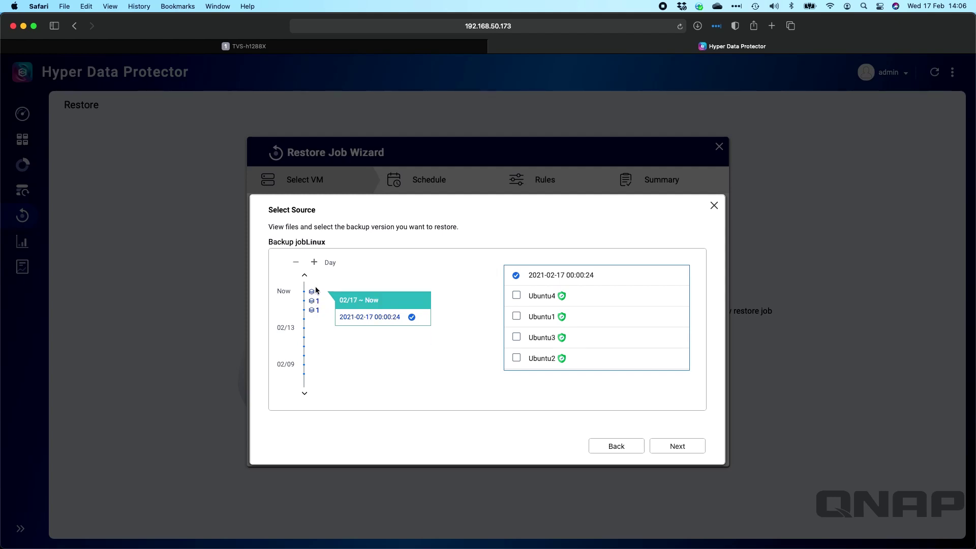
left_click(616, 445)
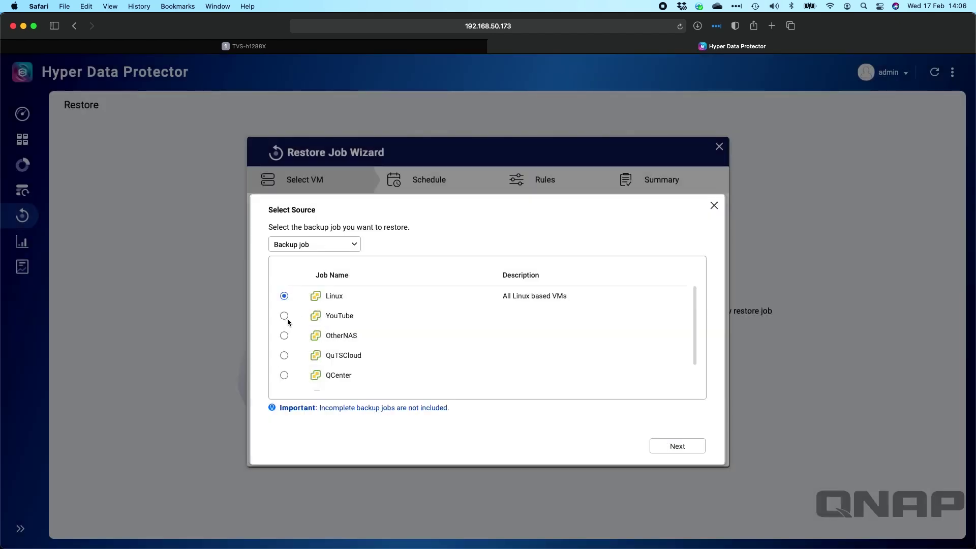
left_click(284, 316)
left_click(676, 446)
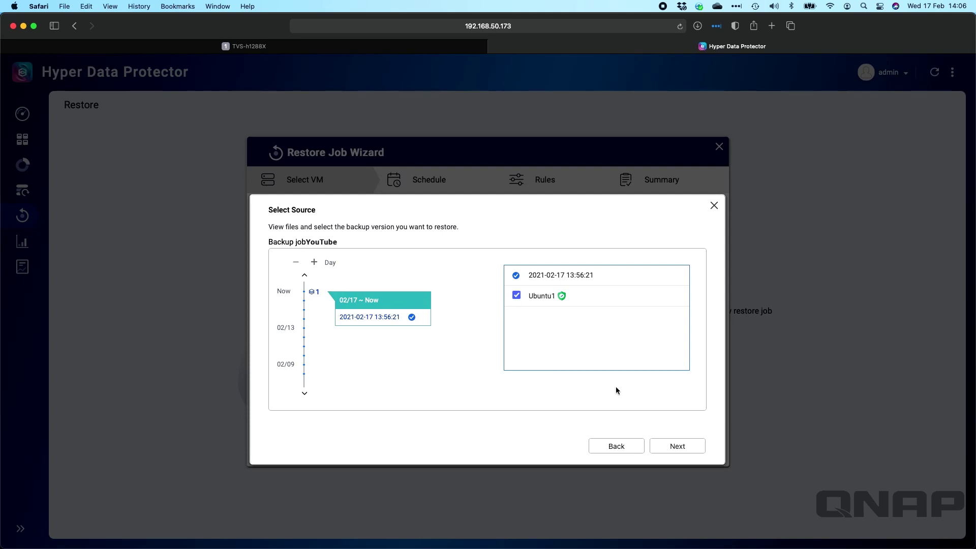
left_click(678, 446)
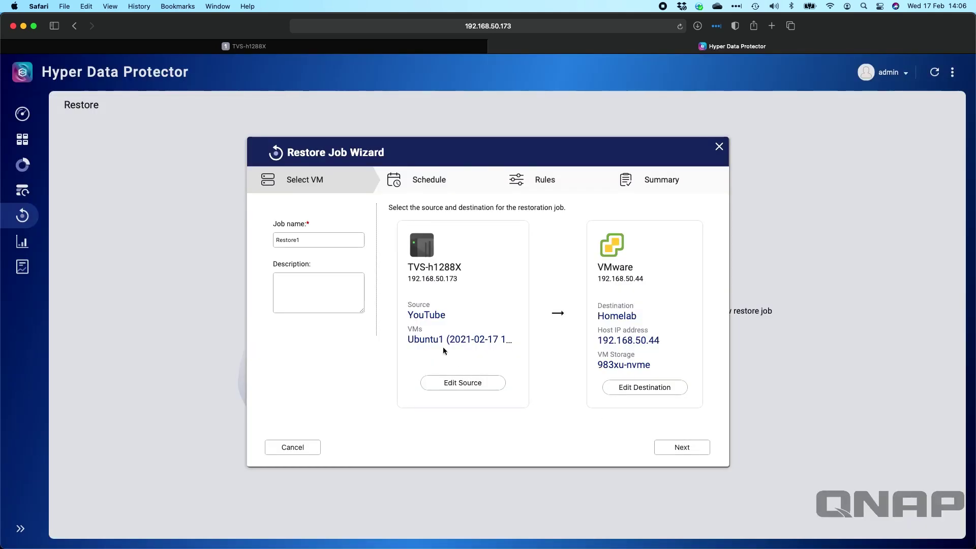
Give Restore1 no schedule, rename to Ubuntu1-recovered, encryption off, and auto-start restored VMs
left_click(680, 447)
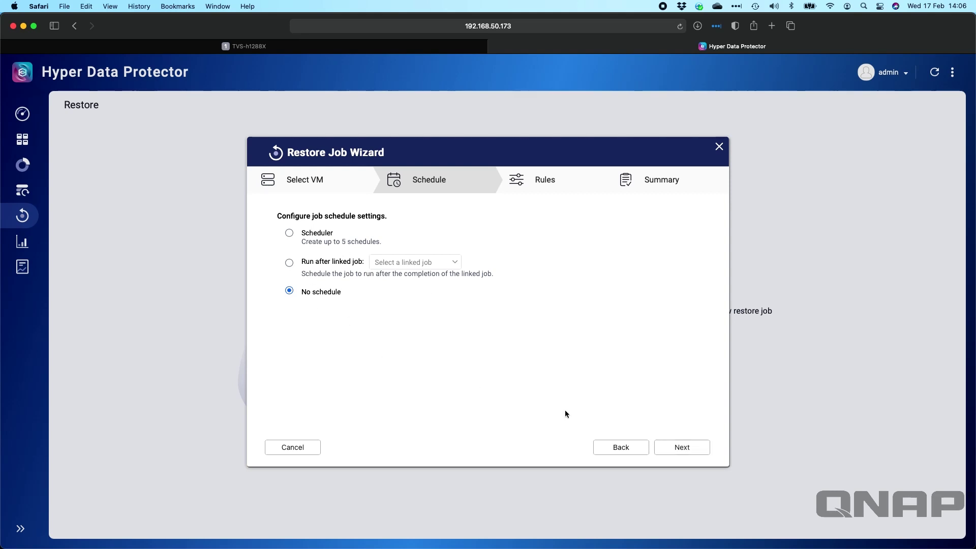
left_click(695, 448)
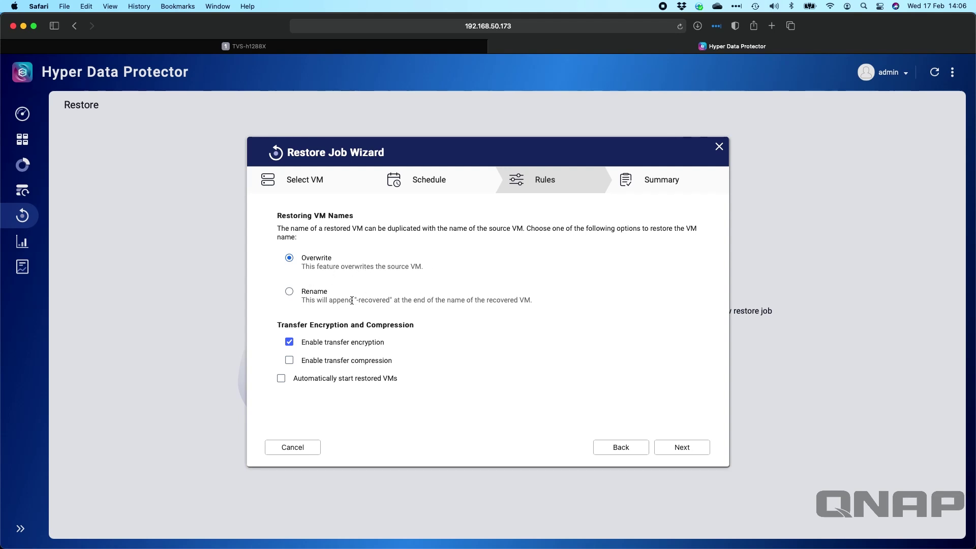
left_click(289, 292)
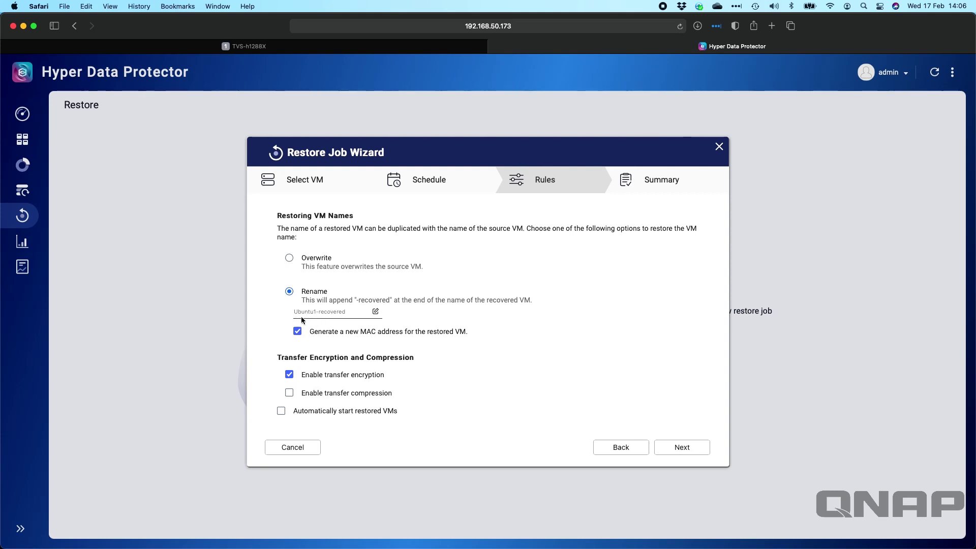
left_click(290, 373)
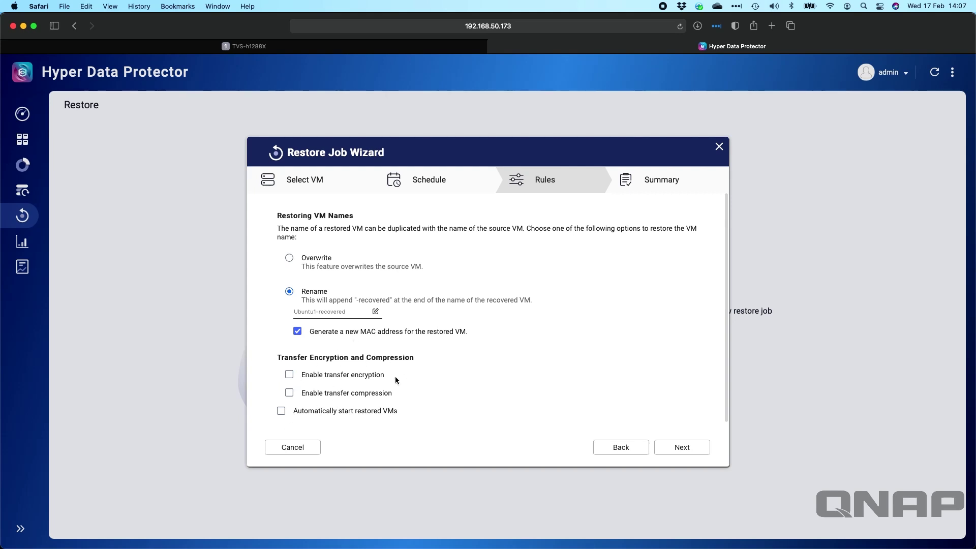
left_click(281, 411)
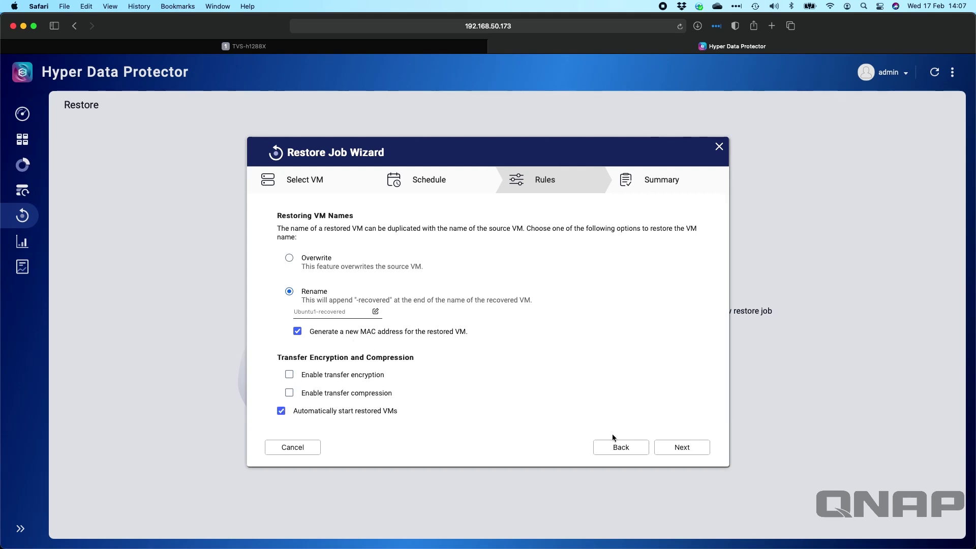
left_click(679, 450)
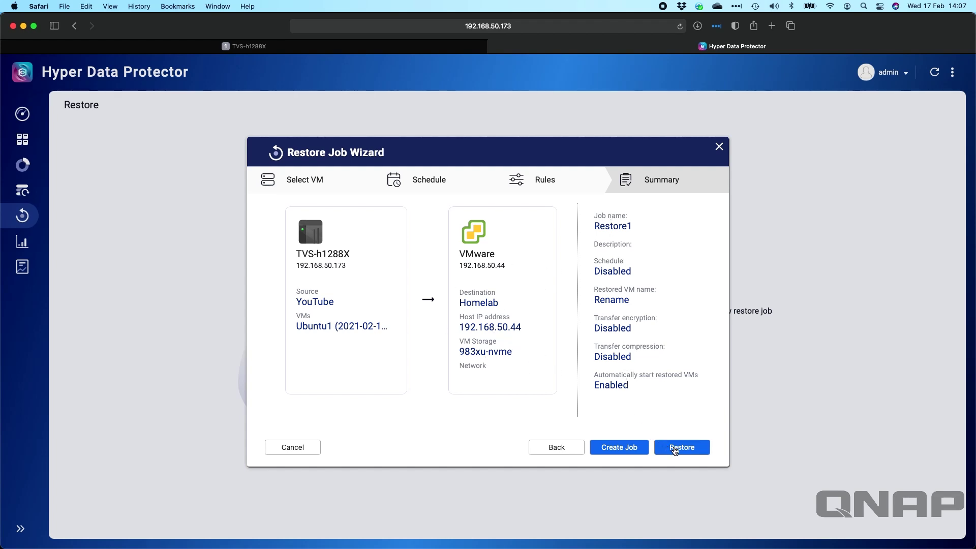
Run Restore1 and follow Ubuntu1-recovered's deployment in vSphere's Recent Tasks and Hyper Data Protector
left_click(697, 447)
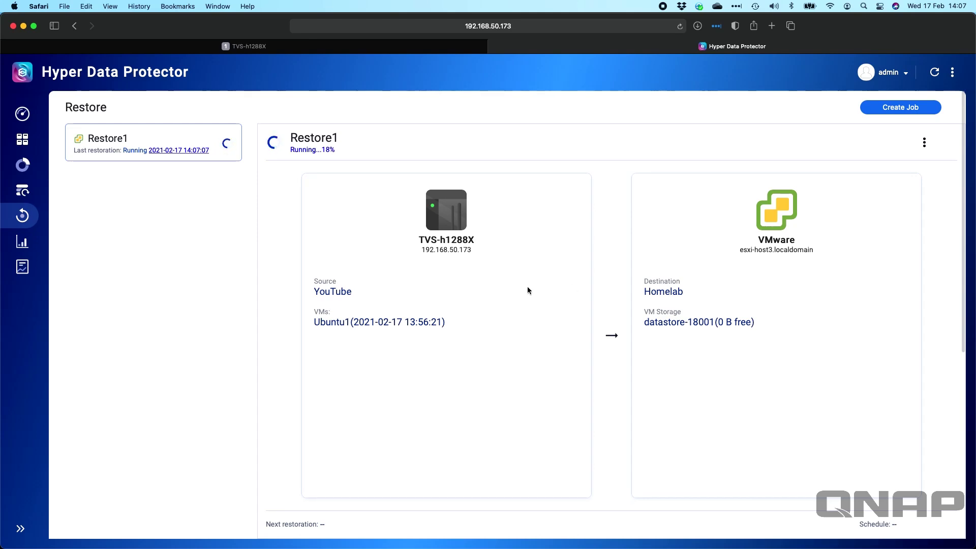
key("super+Tab")
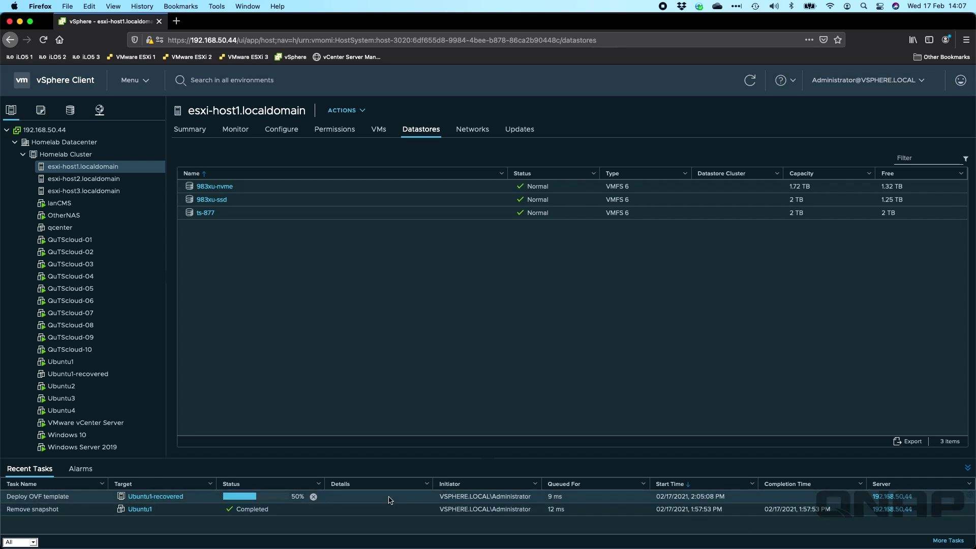
key("super+Tab")
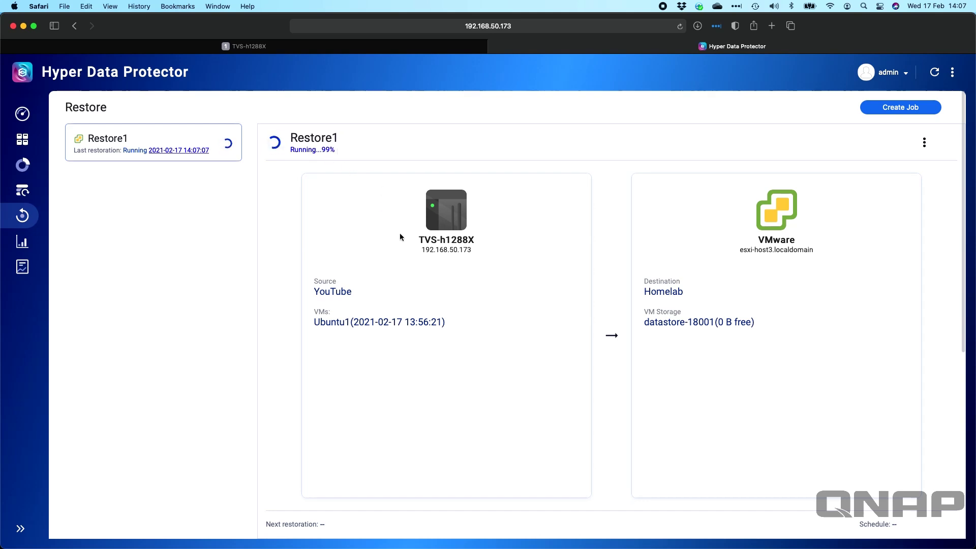
key("super+Tab")
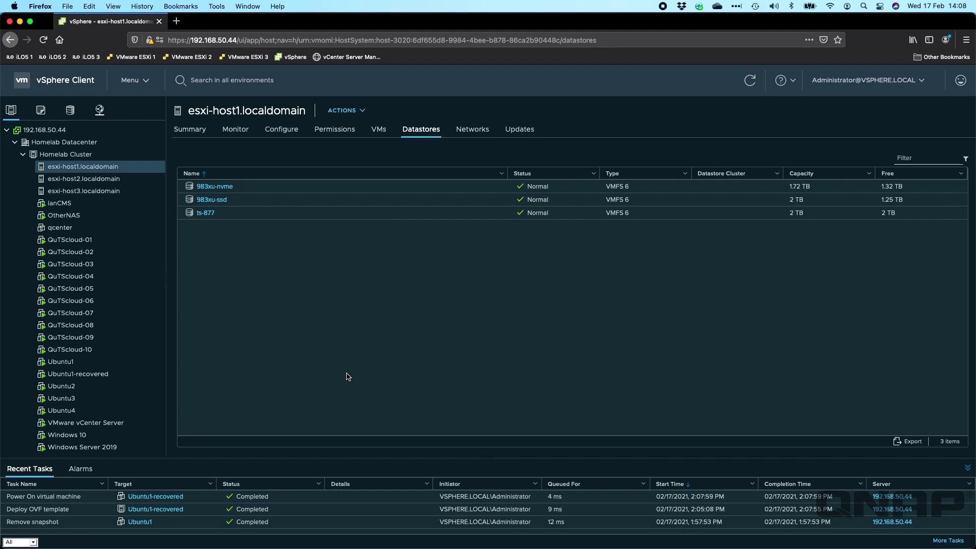
Switch back to Hyper Data Protector's Restore page to see Restore1 running at 99%
key("super+Tab")
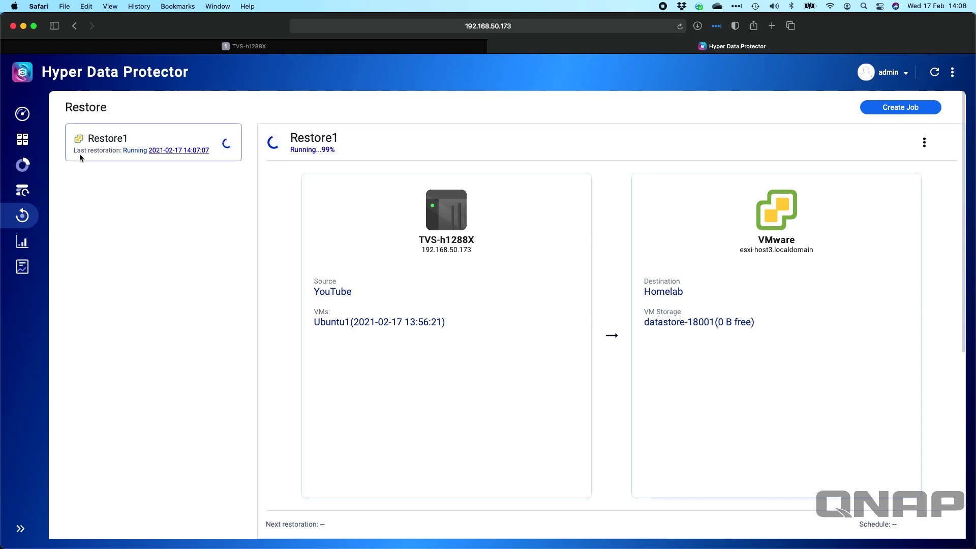
Open the VMware inventory from Overview, showing Homelab with 20 protected and 3 unprotected items
left_click(23, 114)
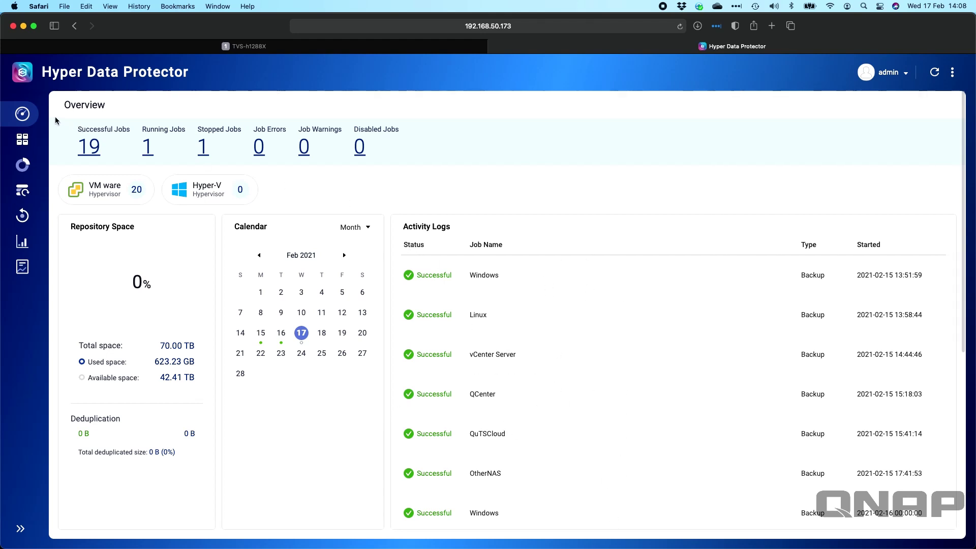
left_click(91, 191)
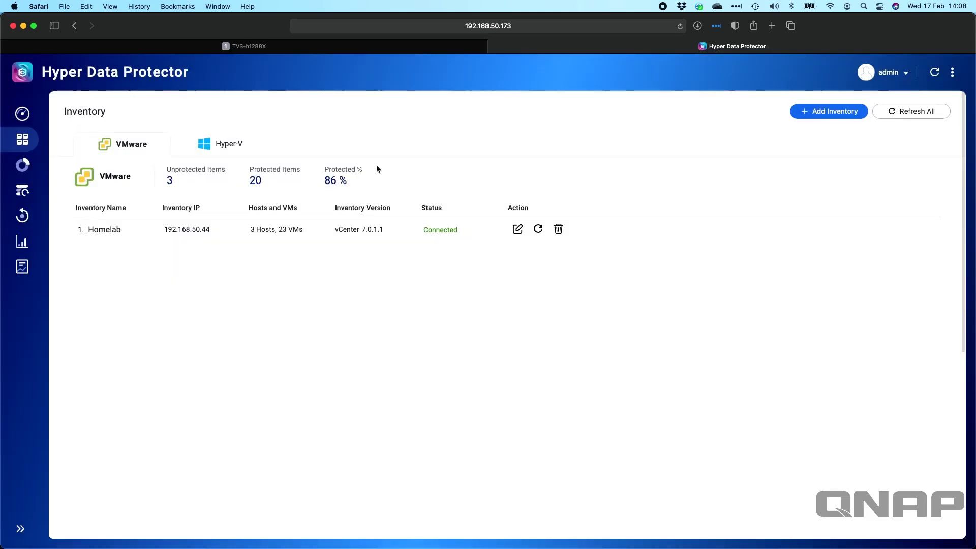